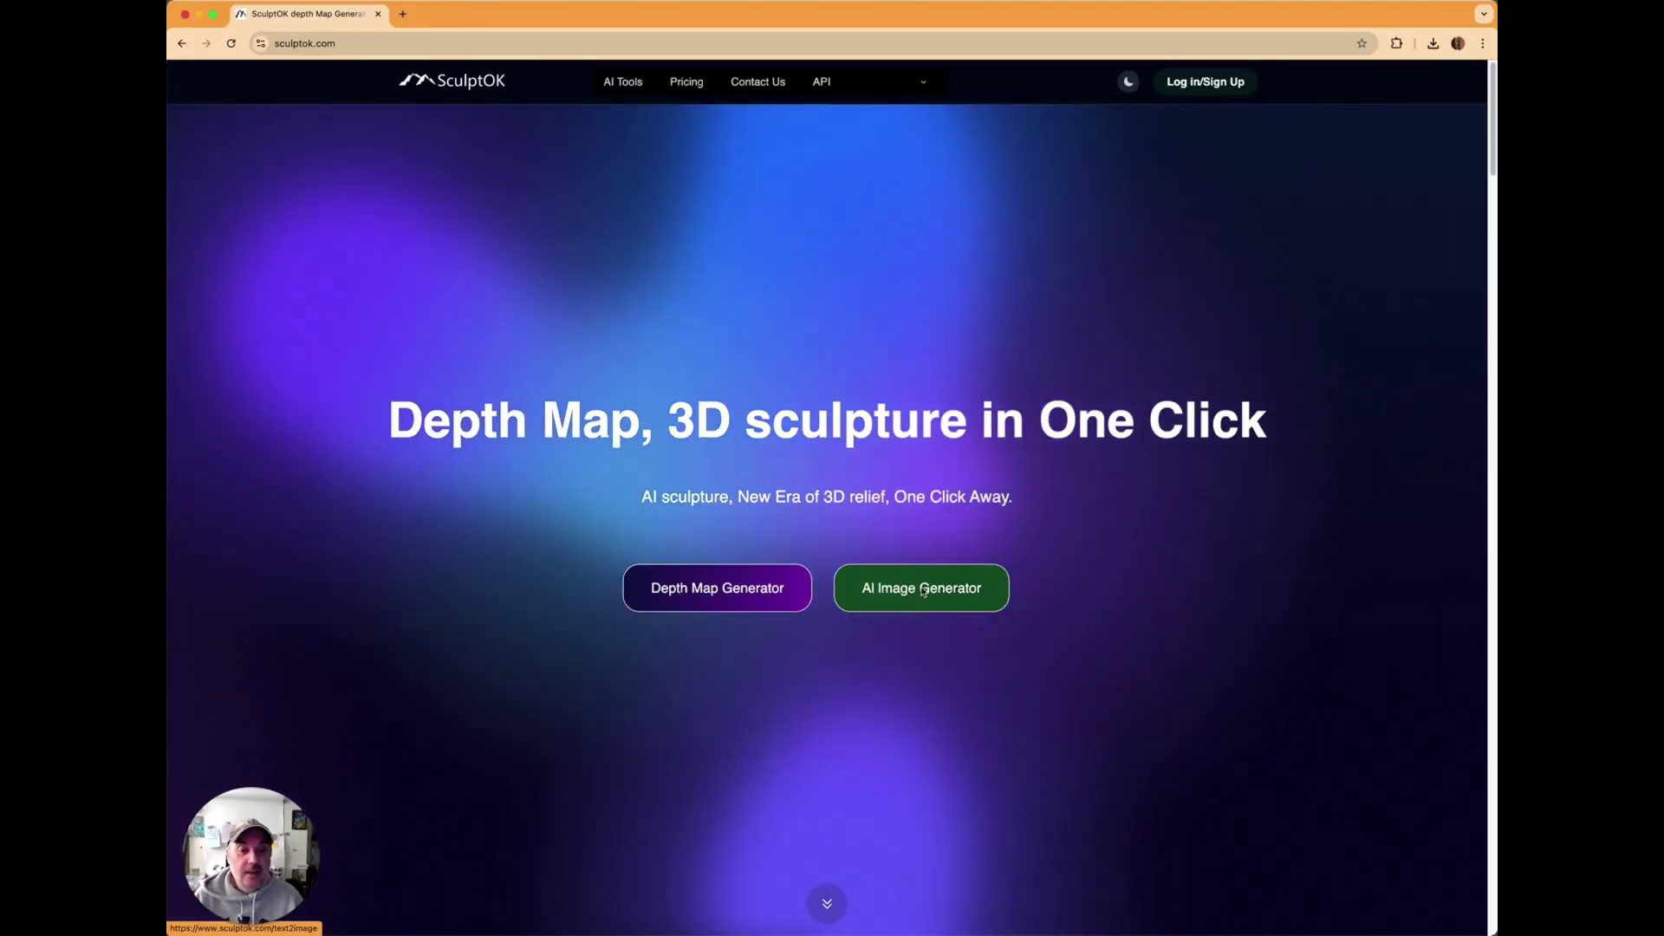
Open the AI image generator and enter the prompt "Graphic novel style. A fierce dragon in mythpunk, detailed comic book art, realistic color palette."
{"action": "left_click", "coordinate": [924, 592]}
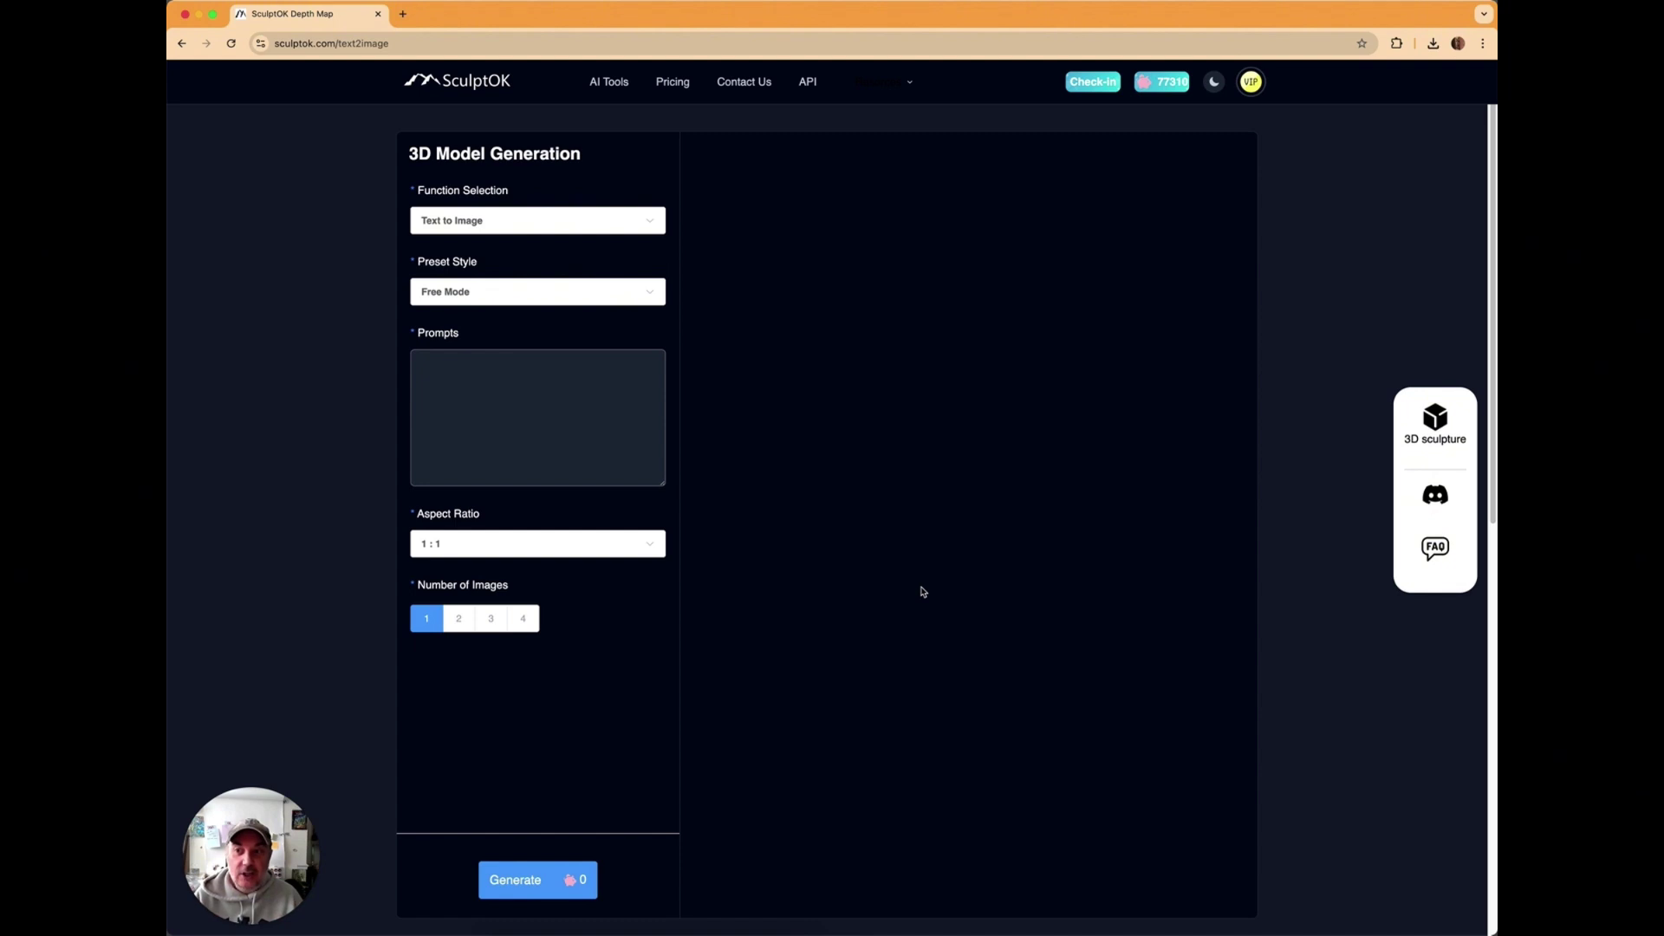
{"action": "left_click", "coordinate": [528, 408]}
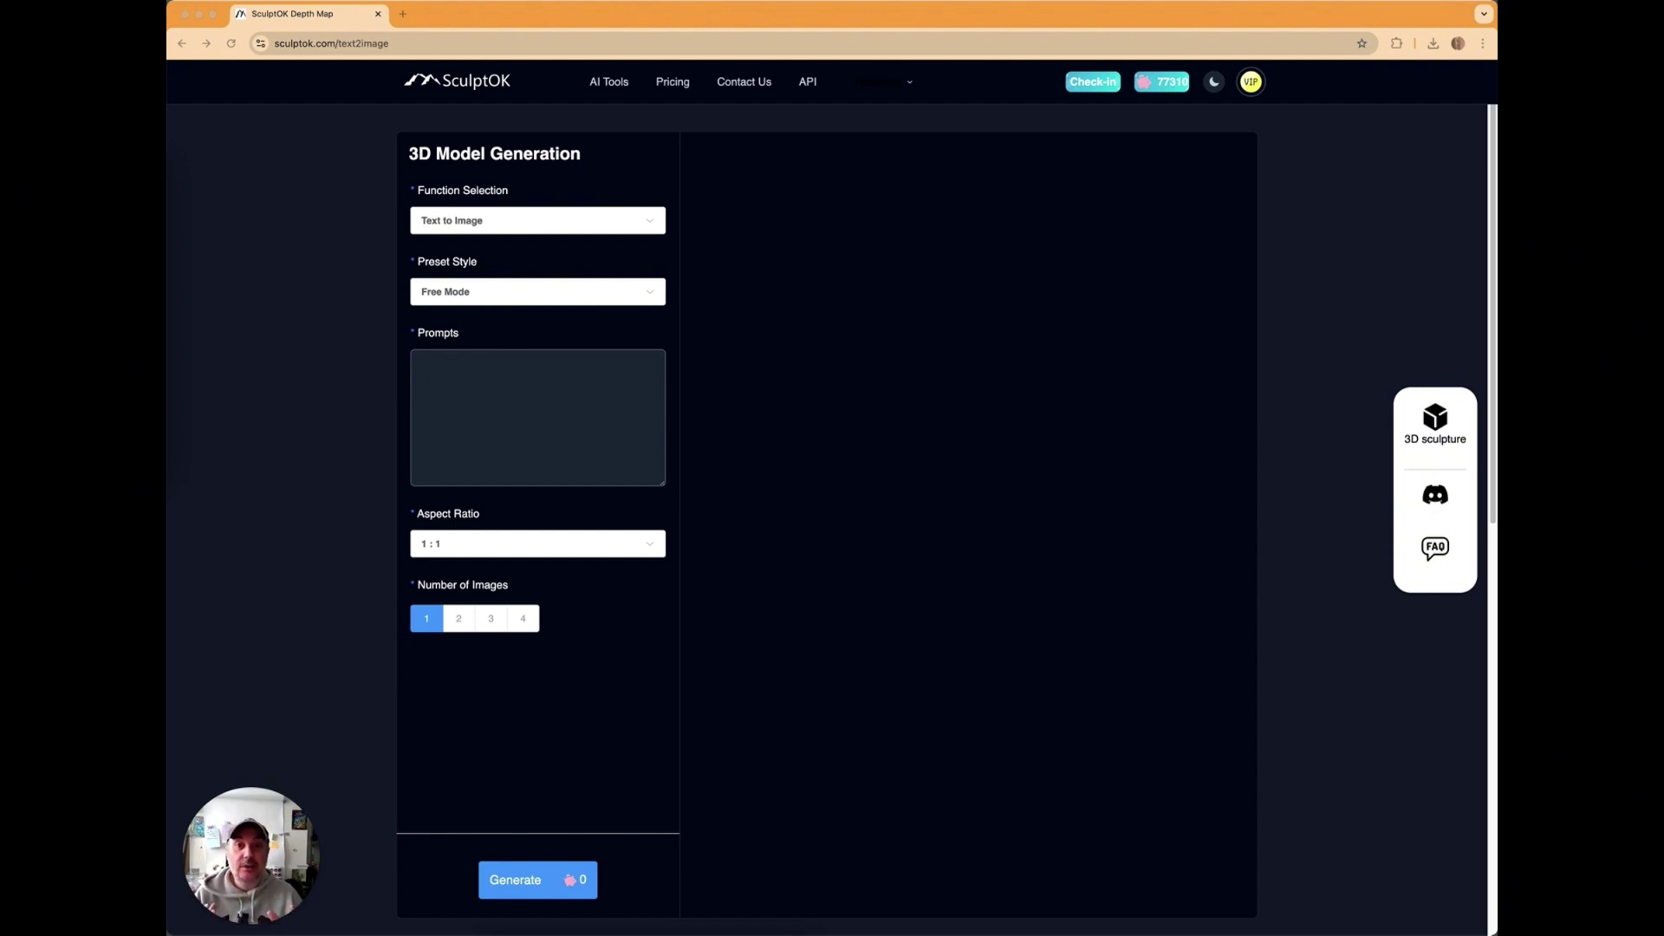
{"action": "left_click", "coordinate": [484, 401]}
{"action": "type", "text": "Graphic novel style. A fierce dragon in mythpunk, detailed comic book art, realistic color palette."}
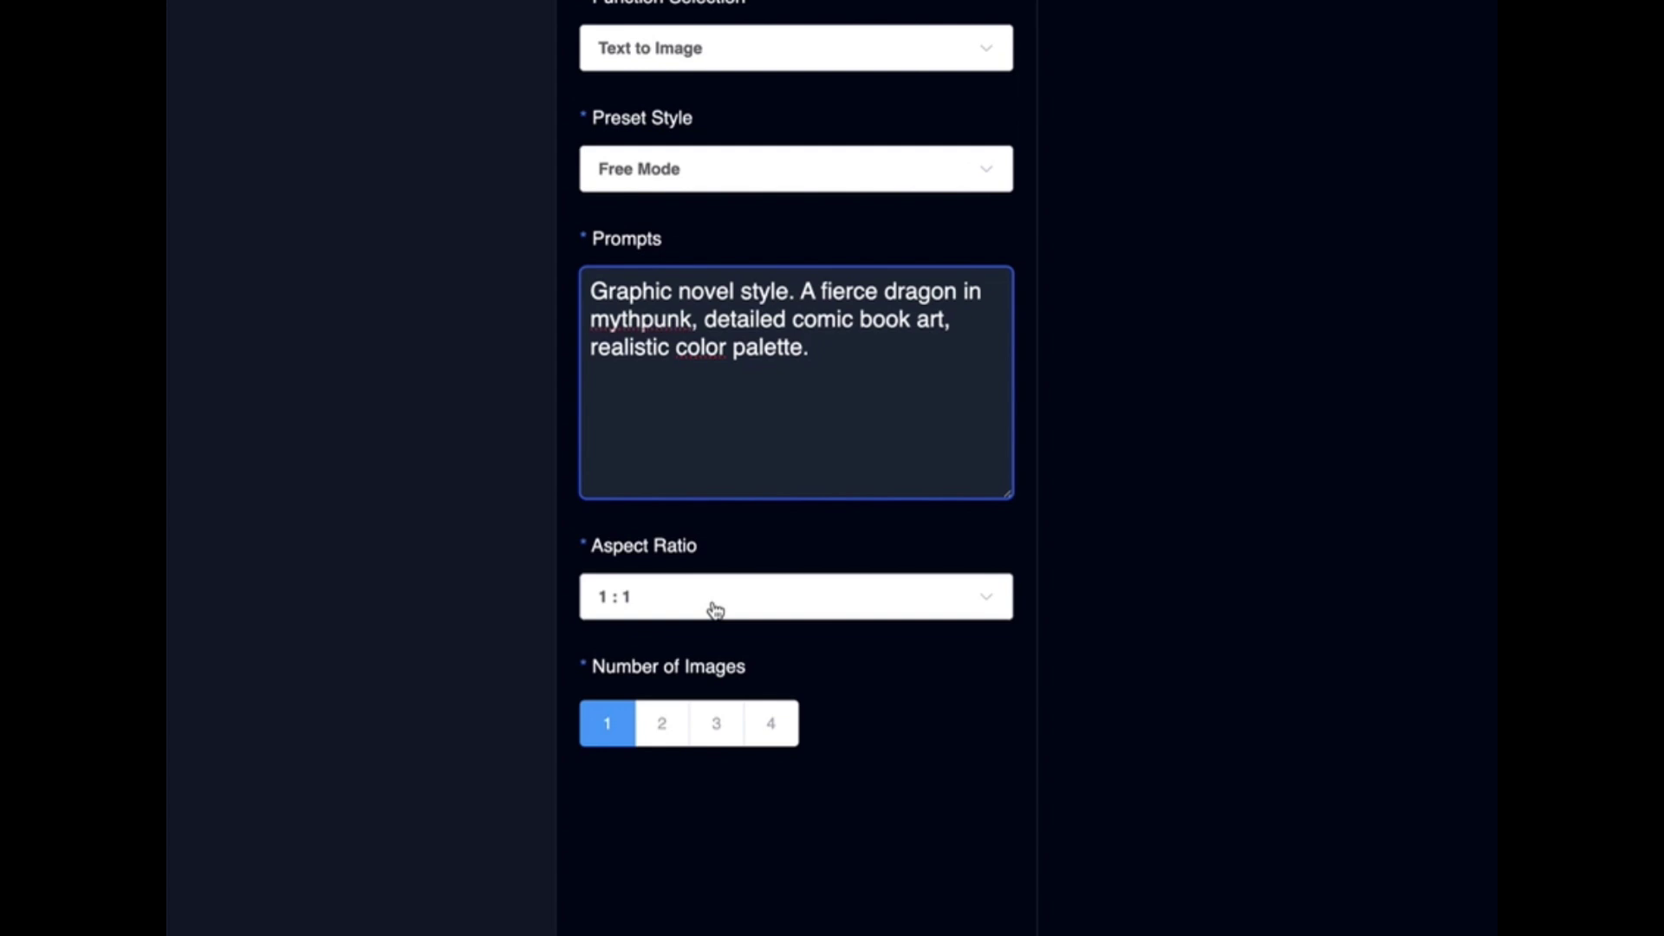
Set the aspect ratio to 4:3 and generate one image from the dragon prompt
{"action": "left_click", "coordinate": [780, 612]}
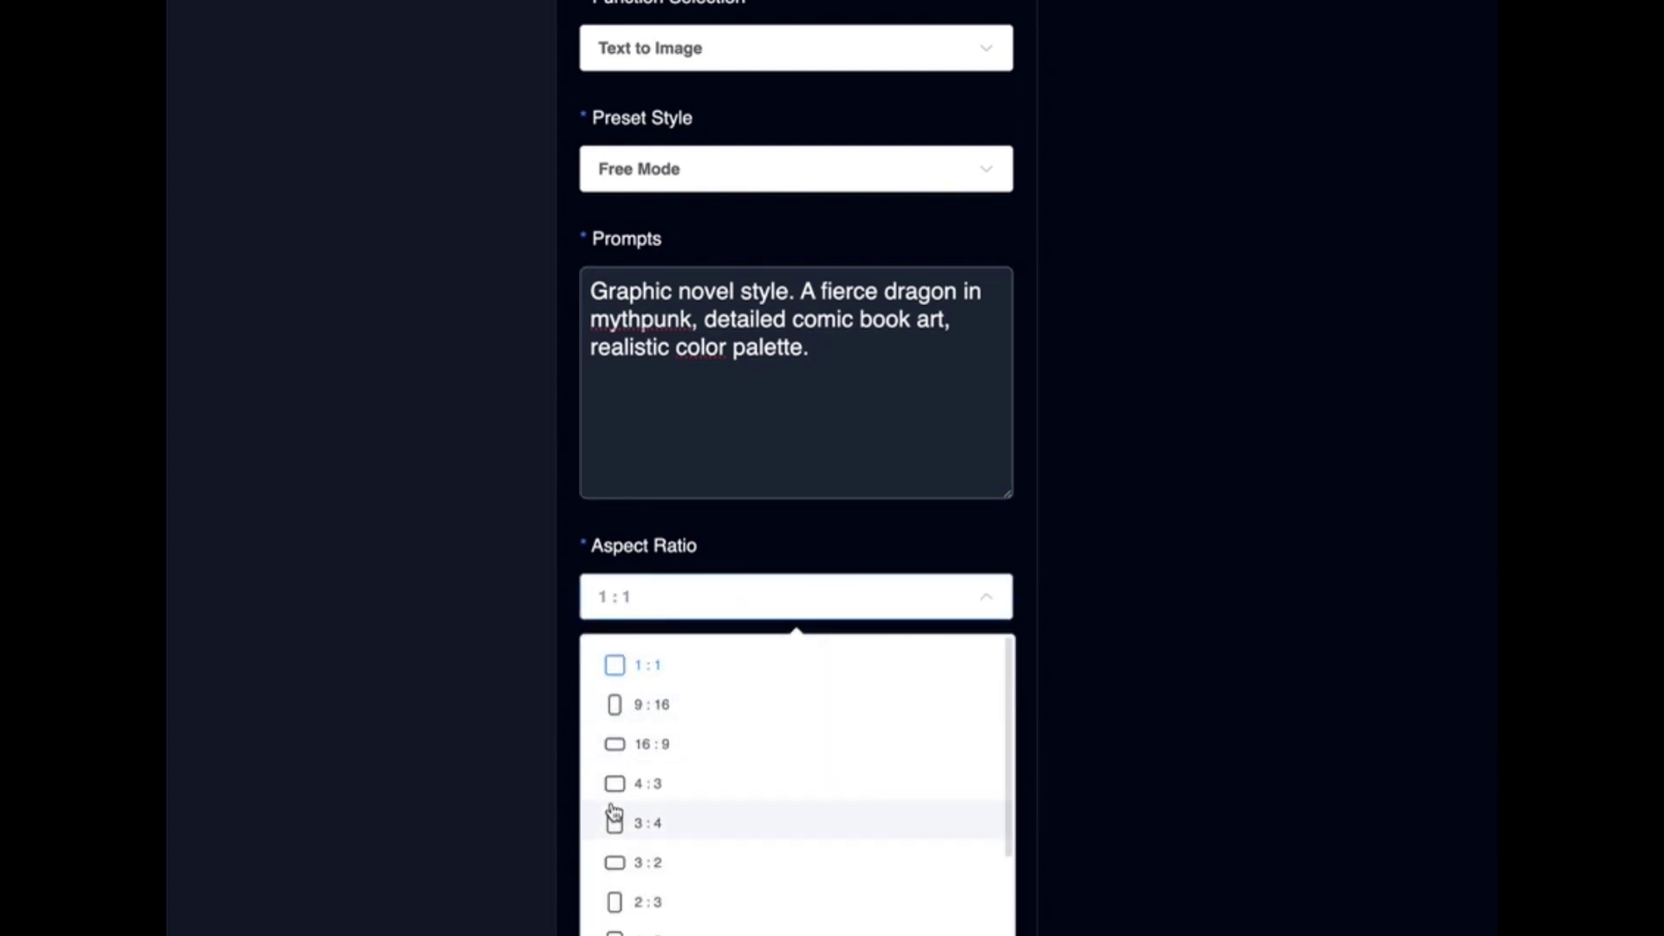
{"action": "scroll", "coordinate": [724, 830], "scroll_direction": "down", "scroll_amount": 1}
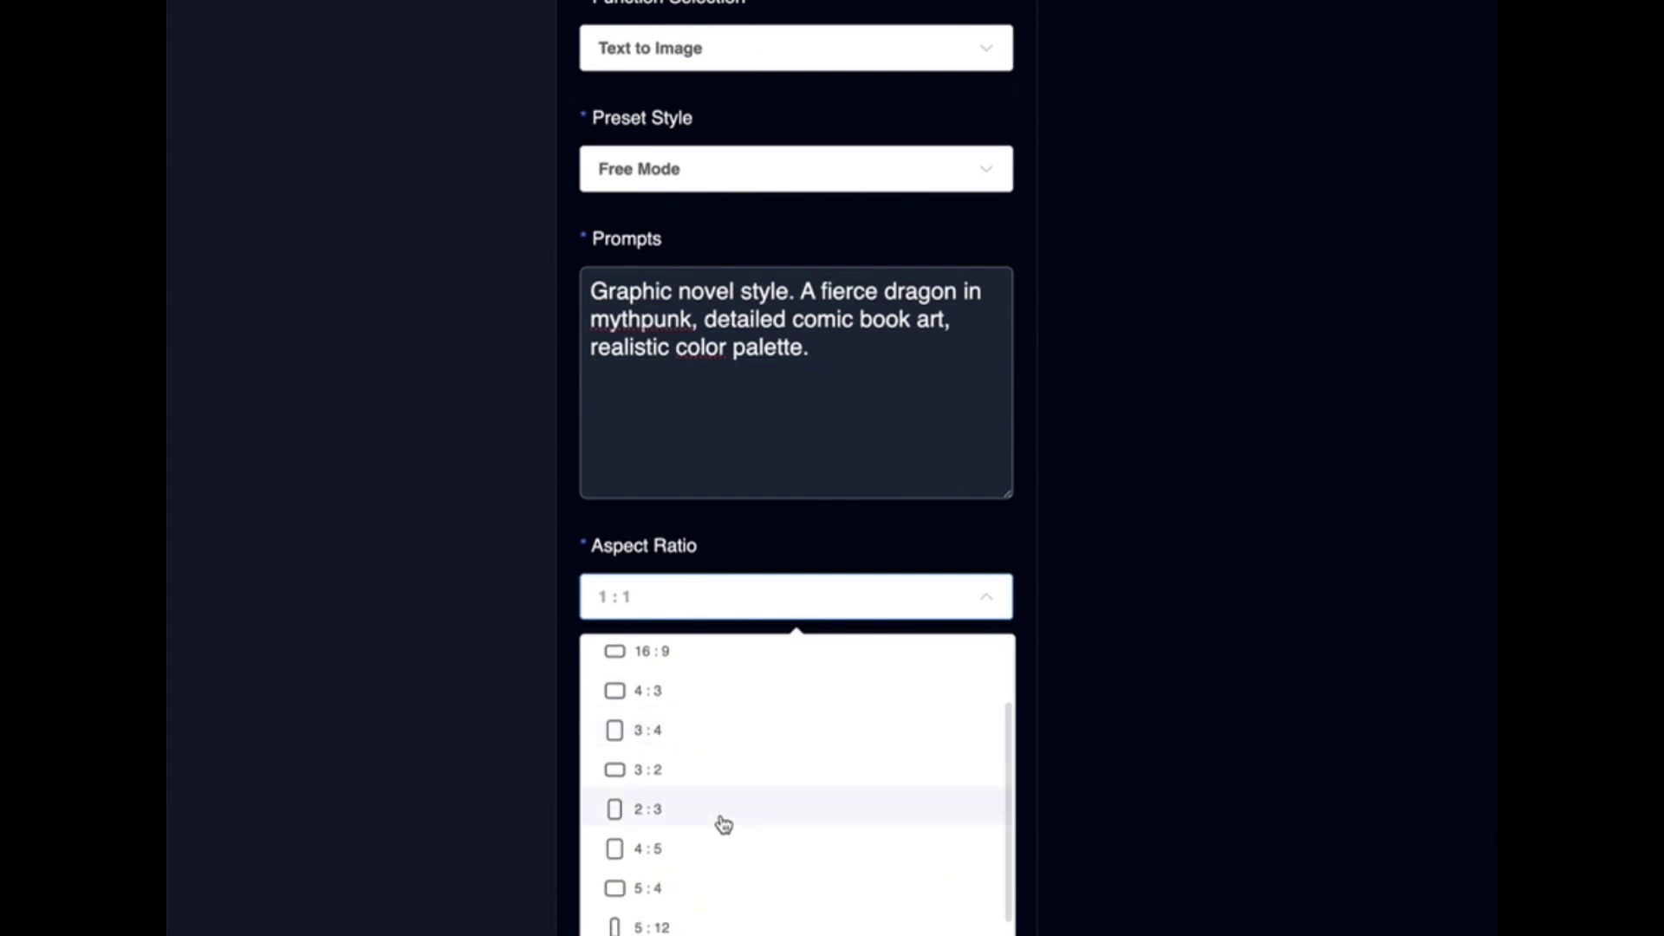
{"action": "scroll", "coordinate": [718, 800], "scroll_direction": "up", "scroll_amount": 2}
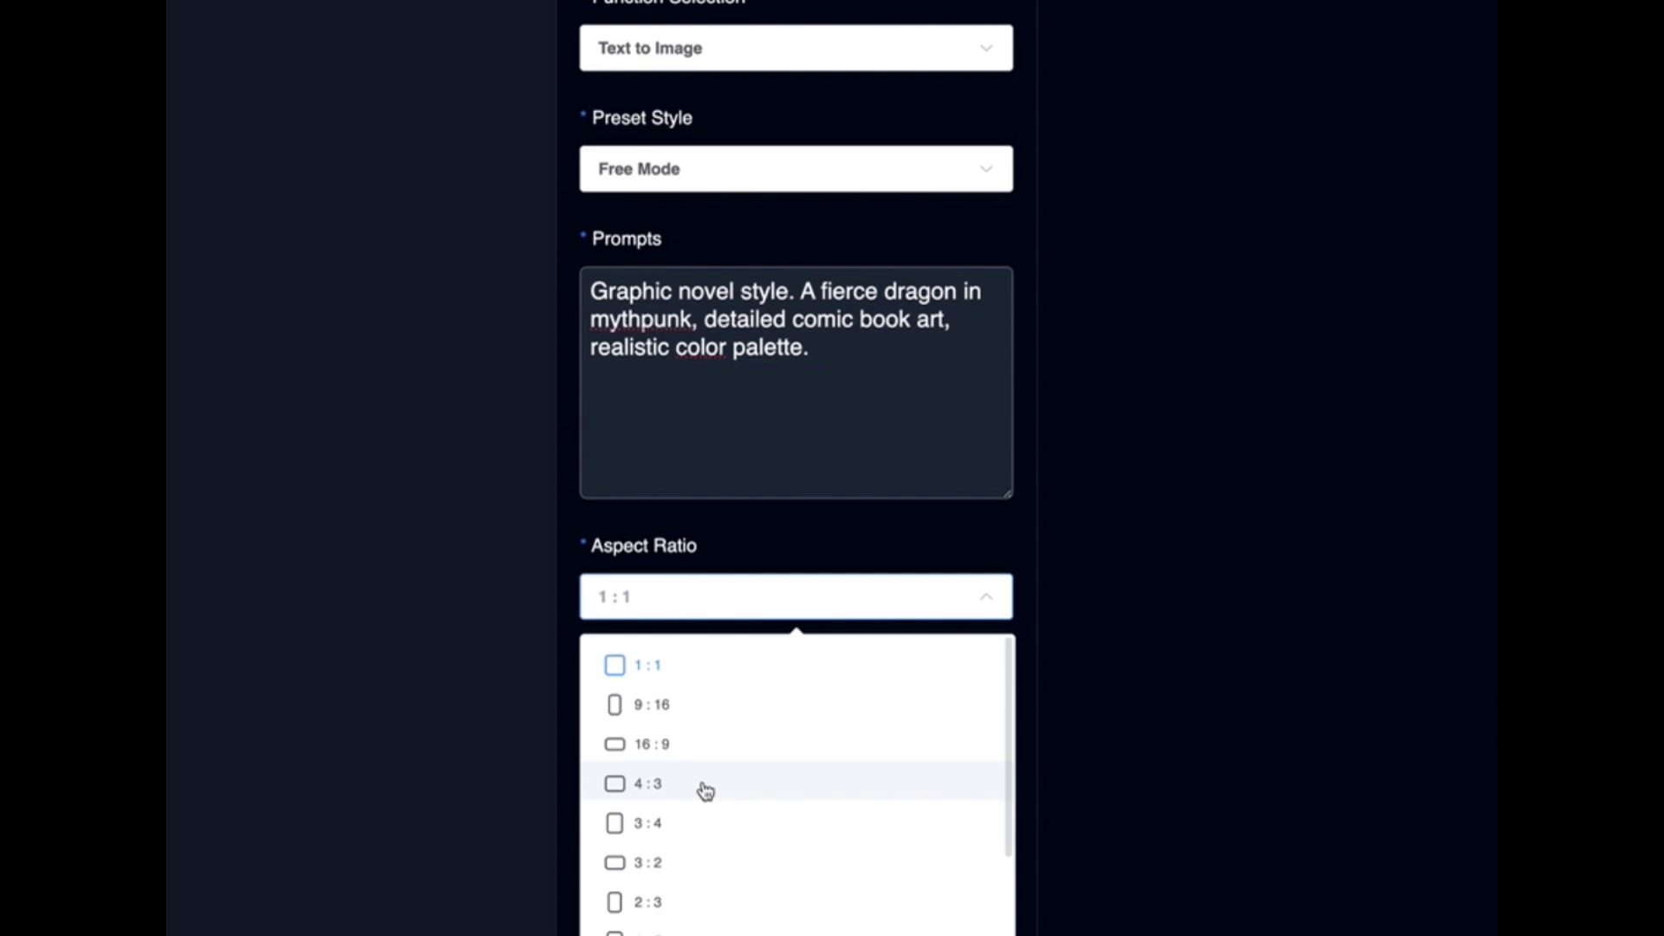
{"action": "left_click", "coordinate": [704, 789]}
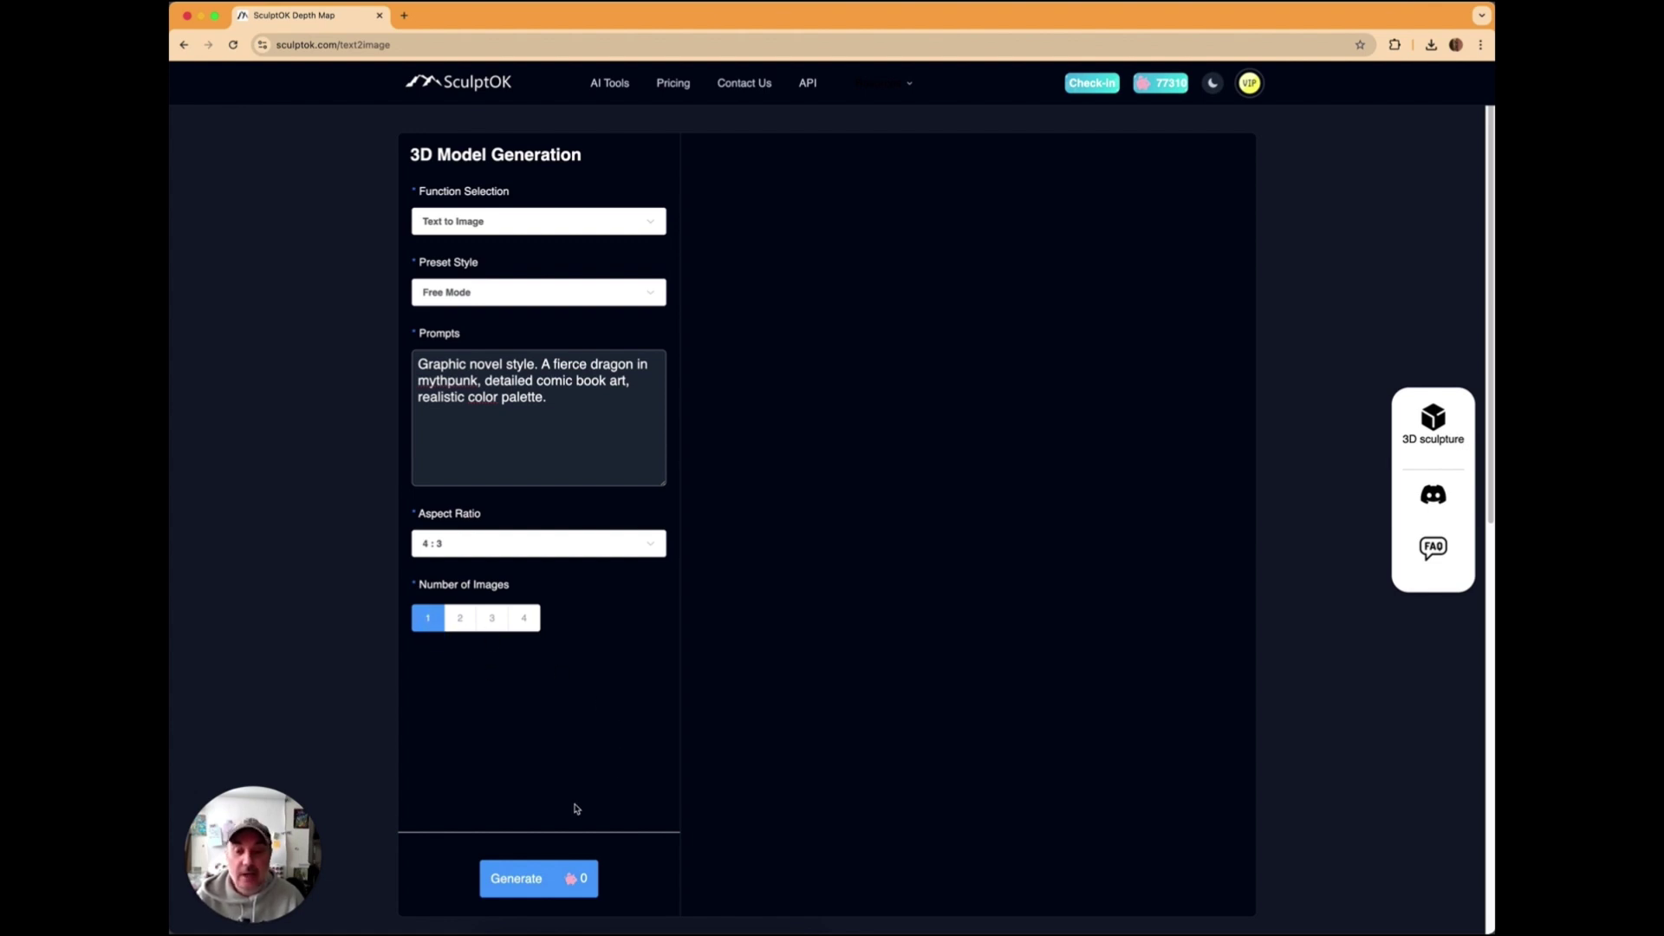
{"action": "left_click", "coordinate": [508, 873]}
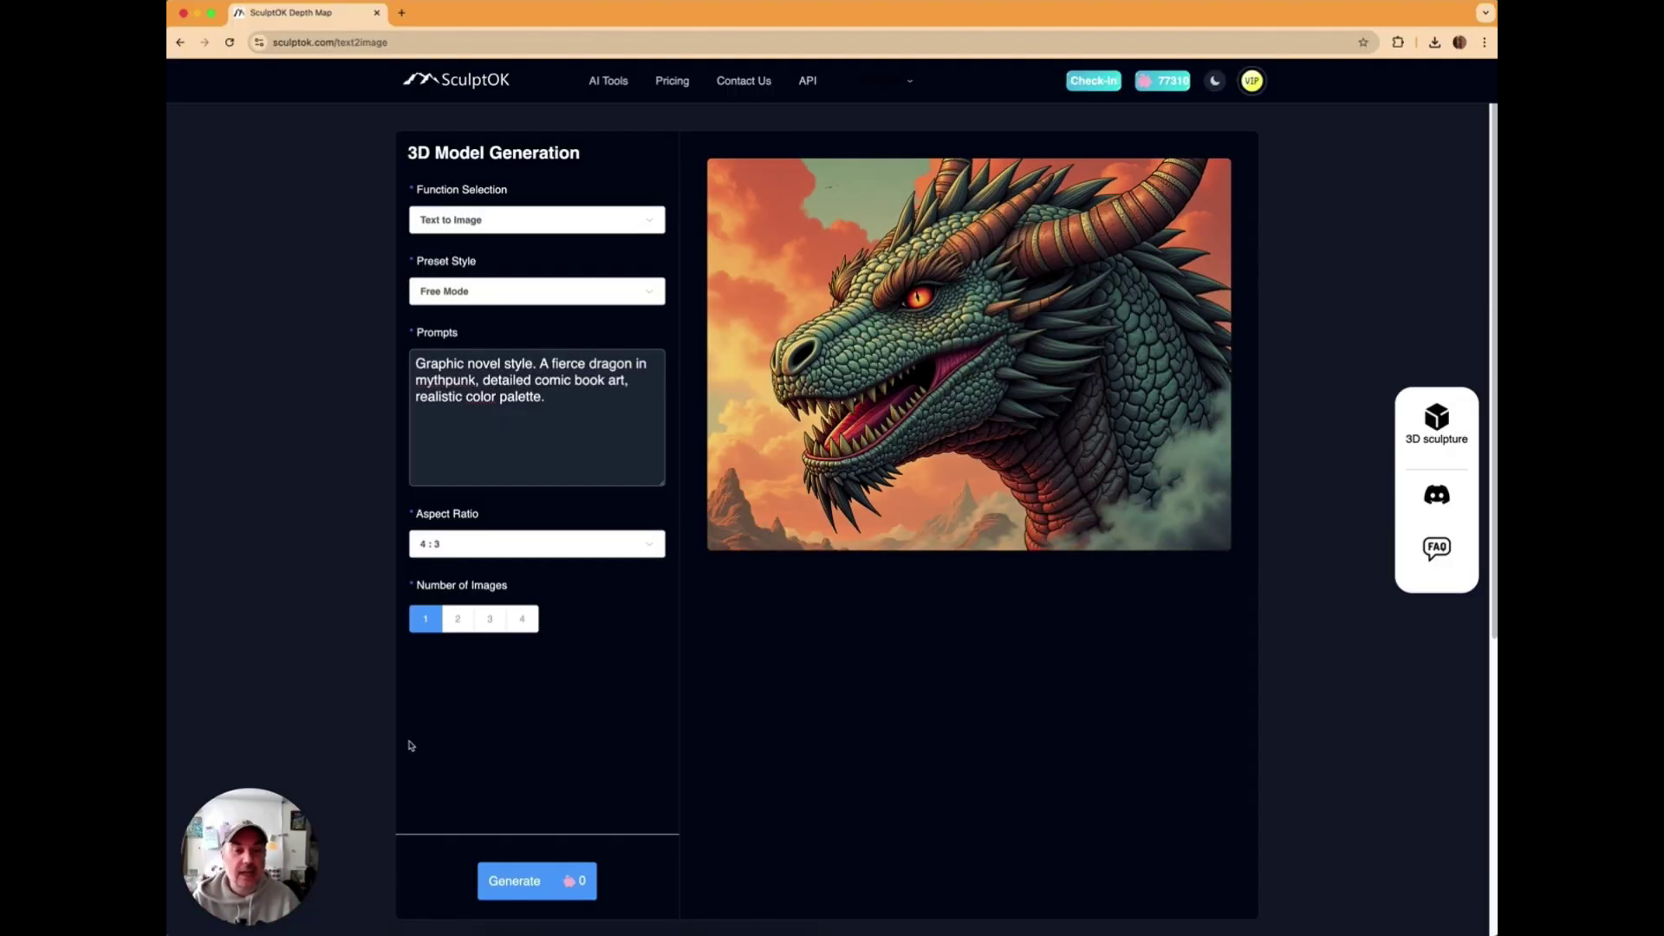
Save the generated dragon image to the Desktop under its default file name
{"action": "right_click", "coordinate": [907, 319]}
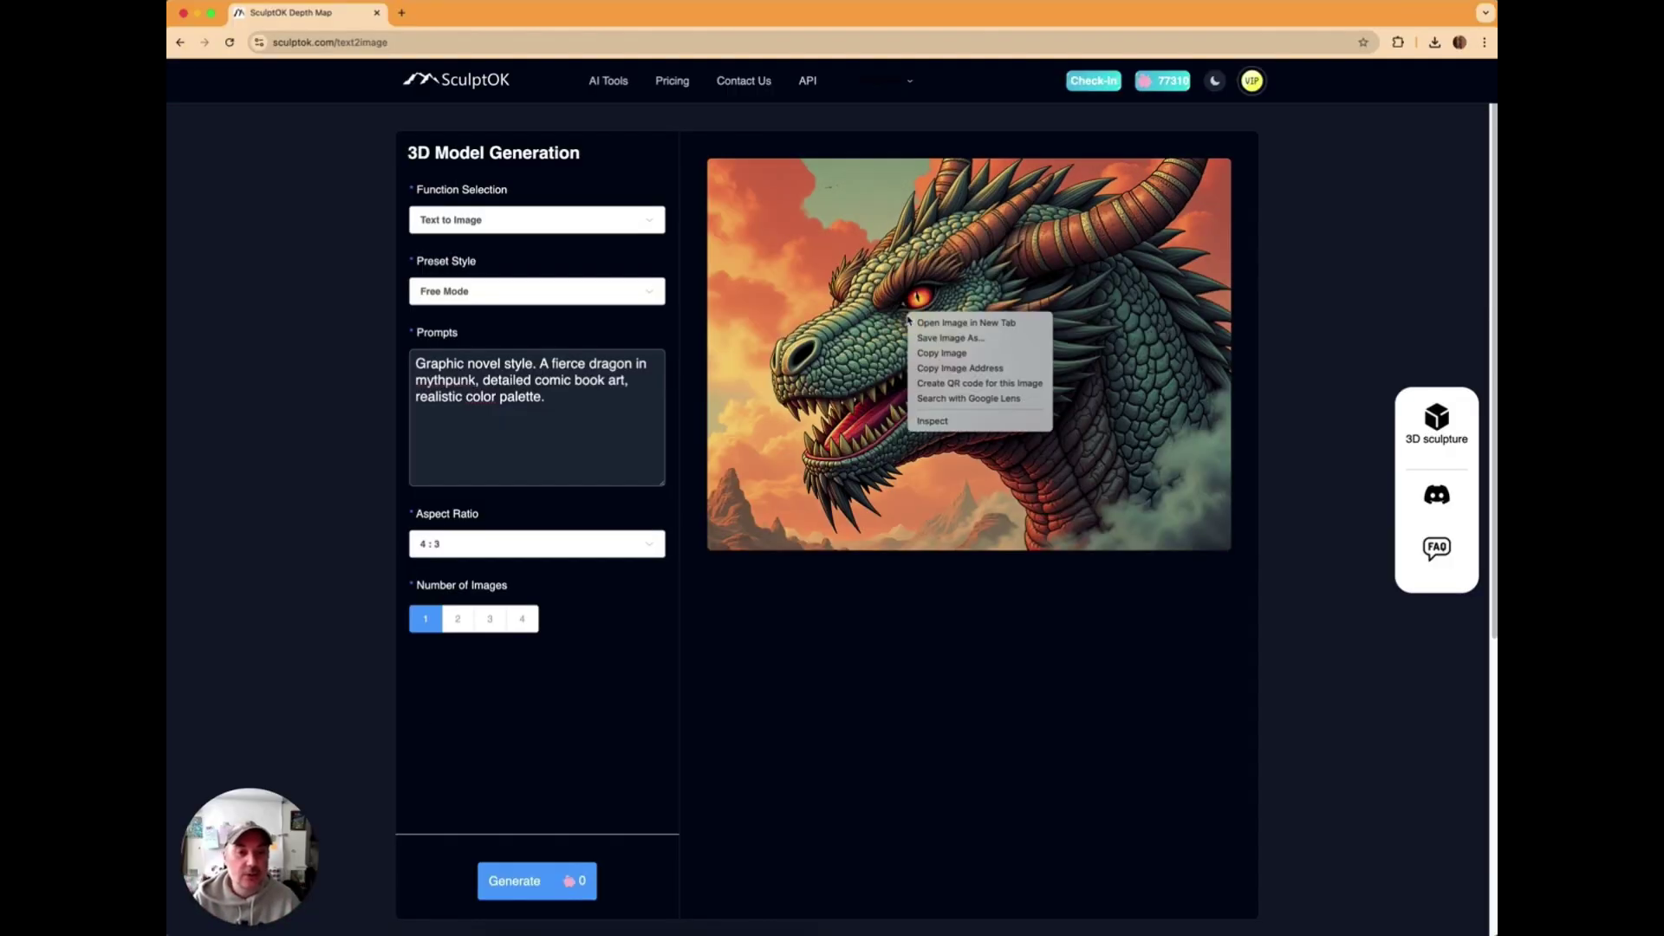
{"action": "left_click", "coordinate": [954, 350]}
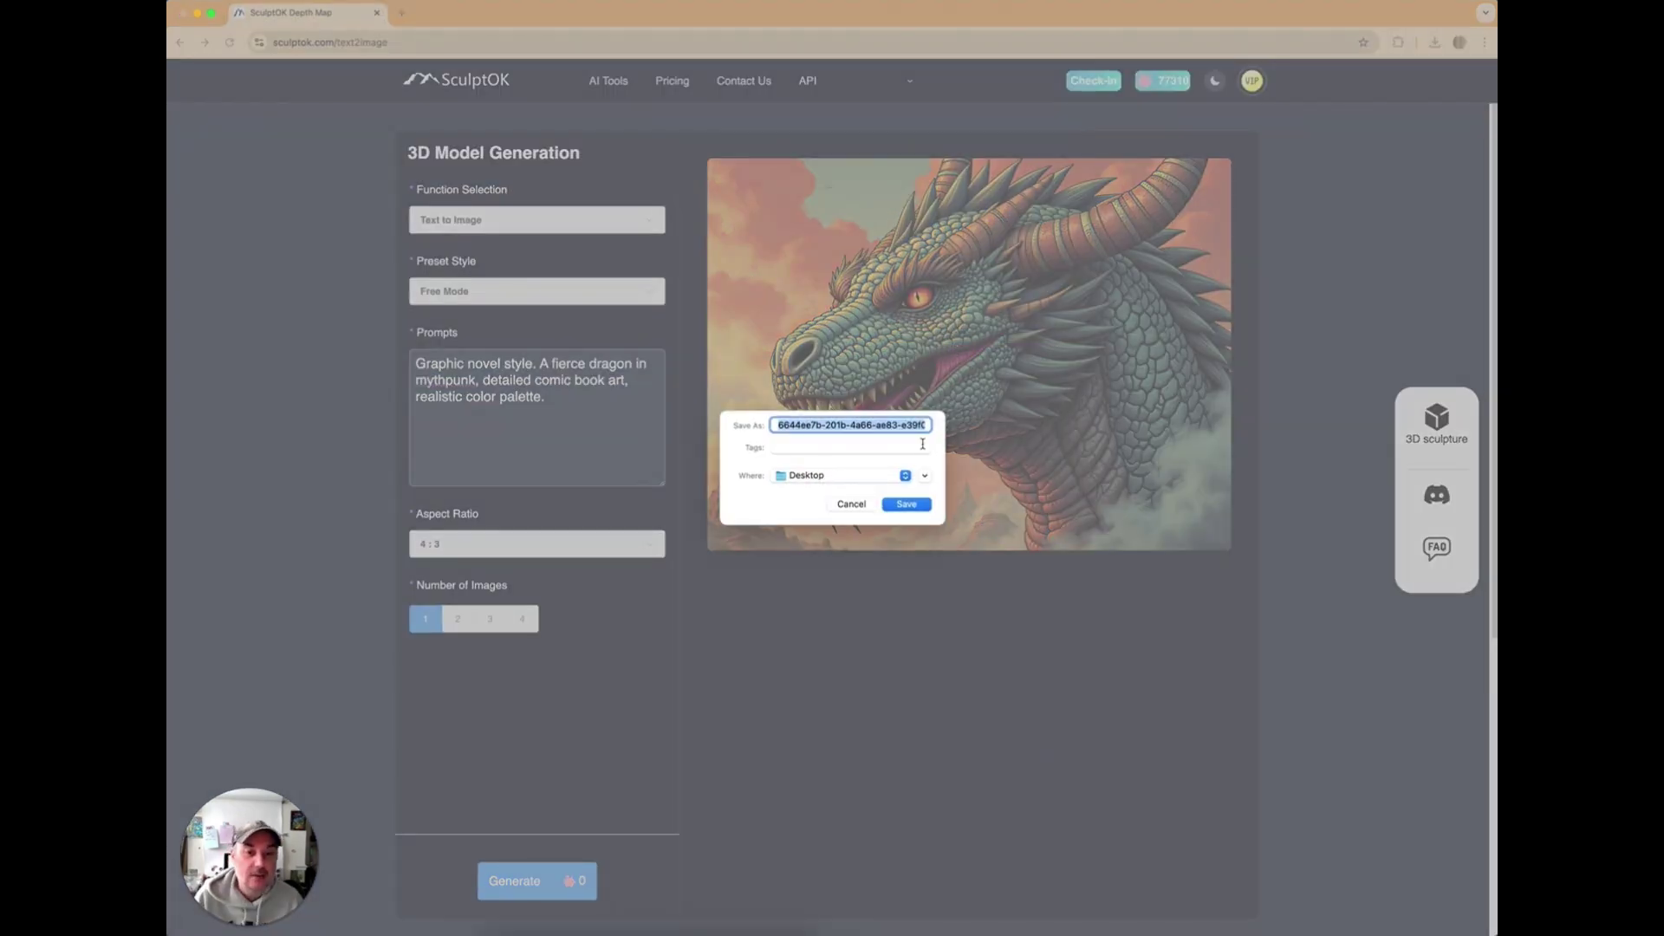
{"action": "left_click", "coordinate": [906, 504]}
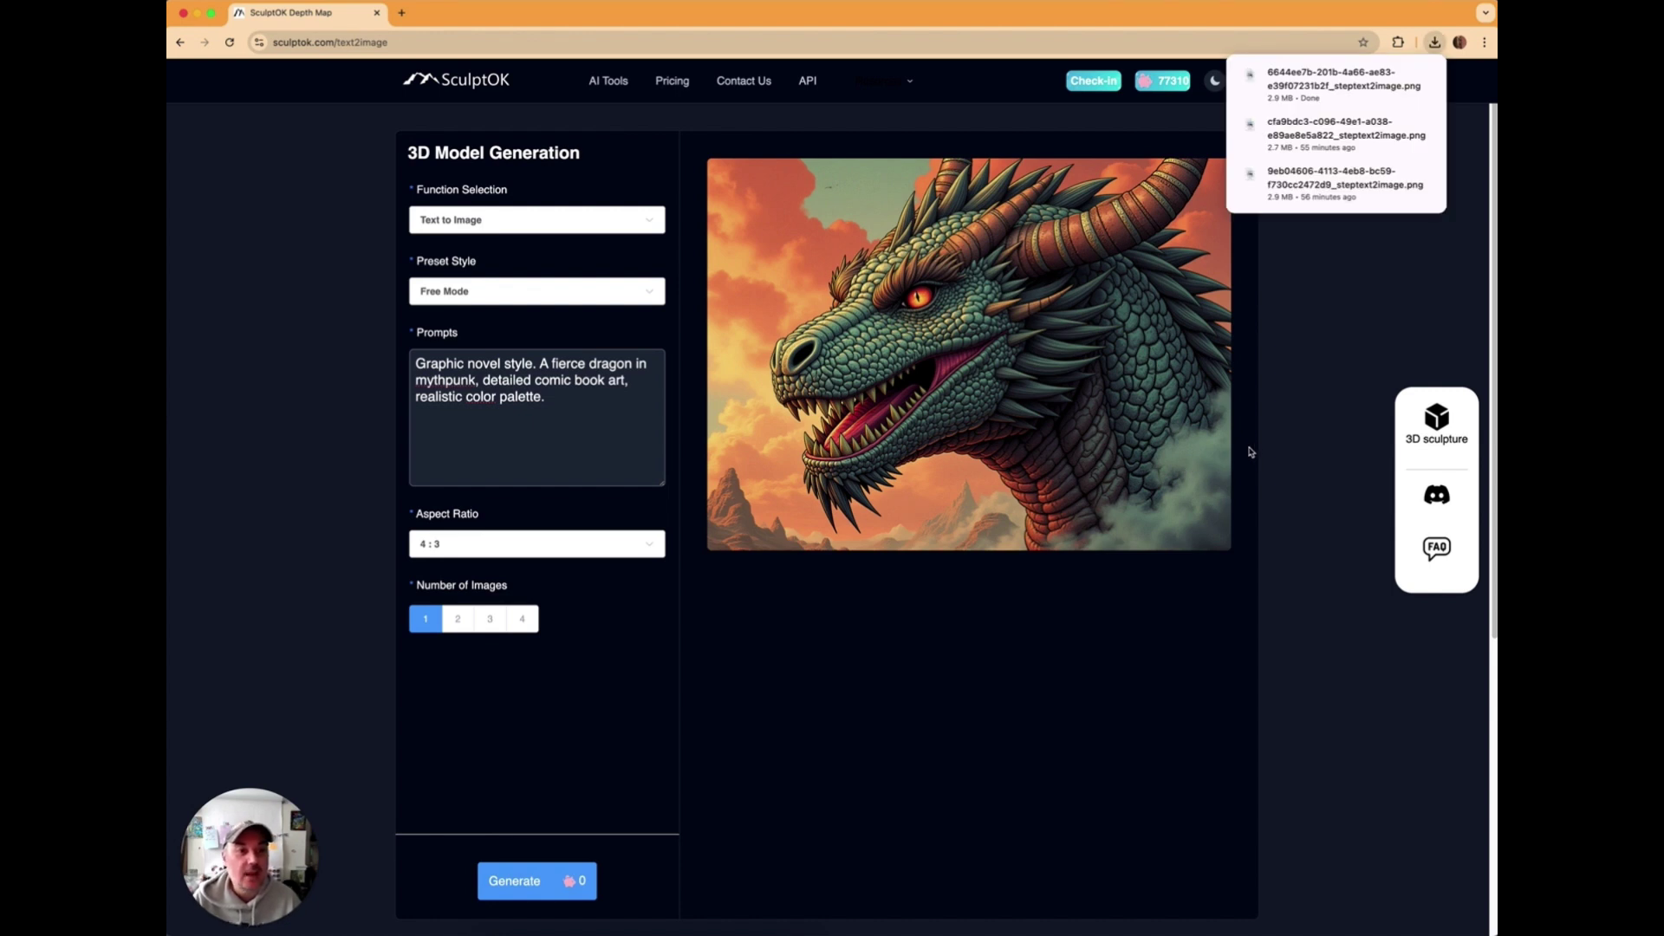
{"action": "left_click", "coordinate": [1290, 436]}
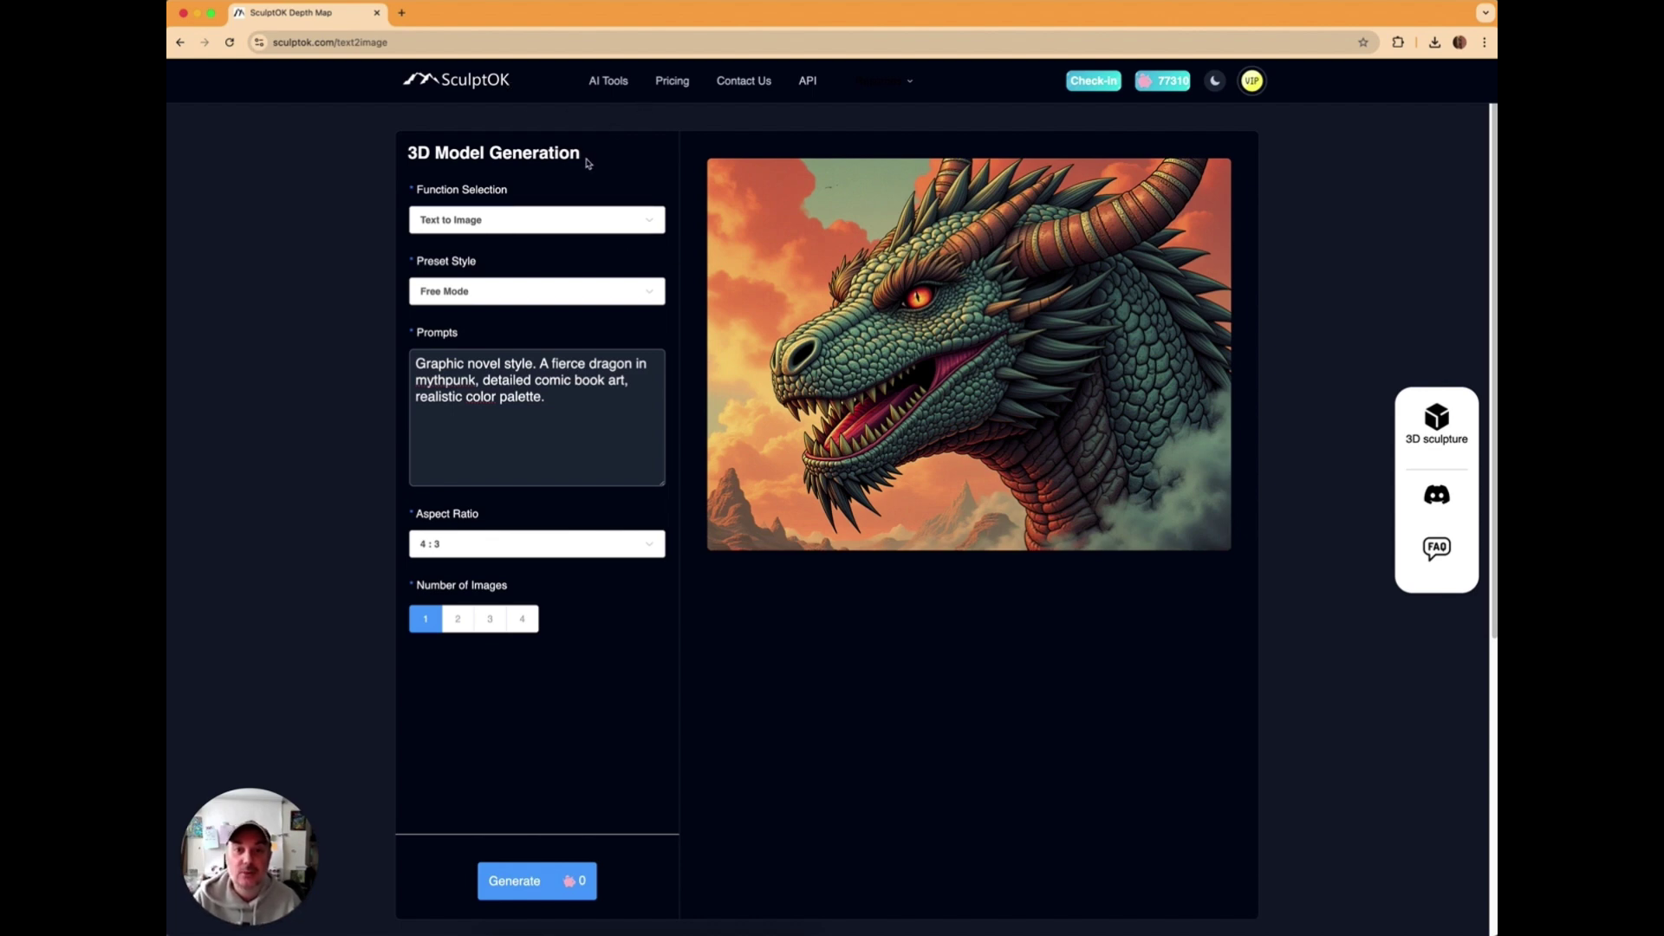
Open the AI depth map generator and draw depth maps of the dragon with the color image type and One-click mode
{"action": "mouse_move", "coordinate": [607, 85]}
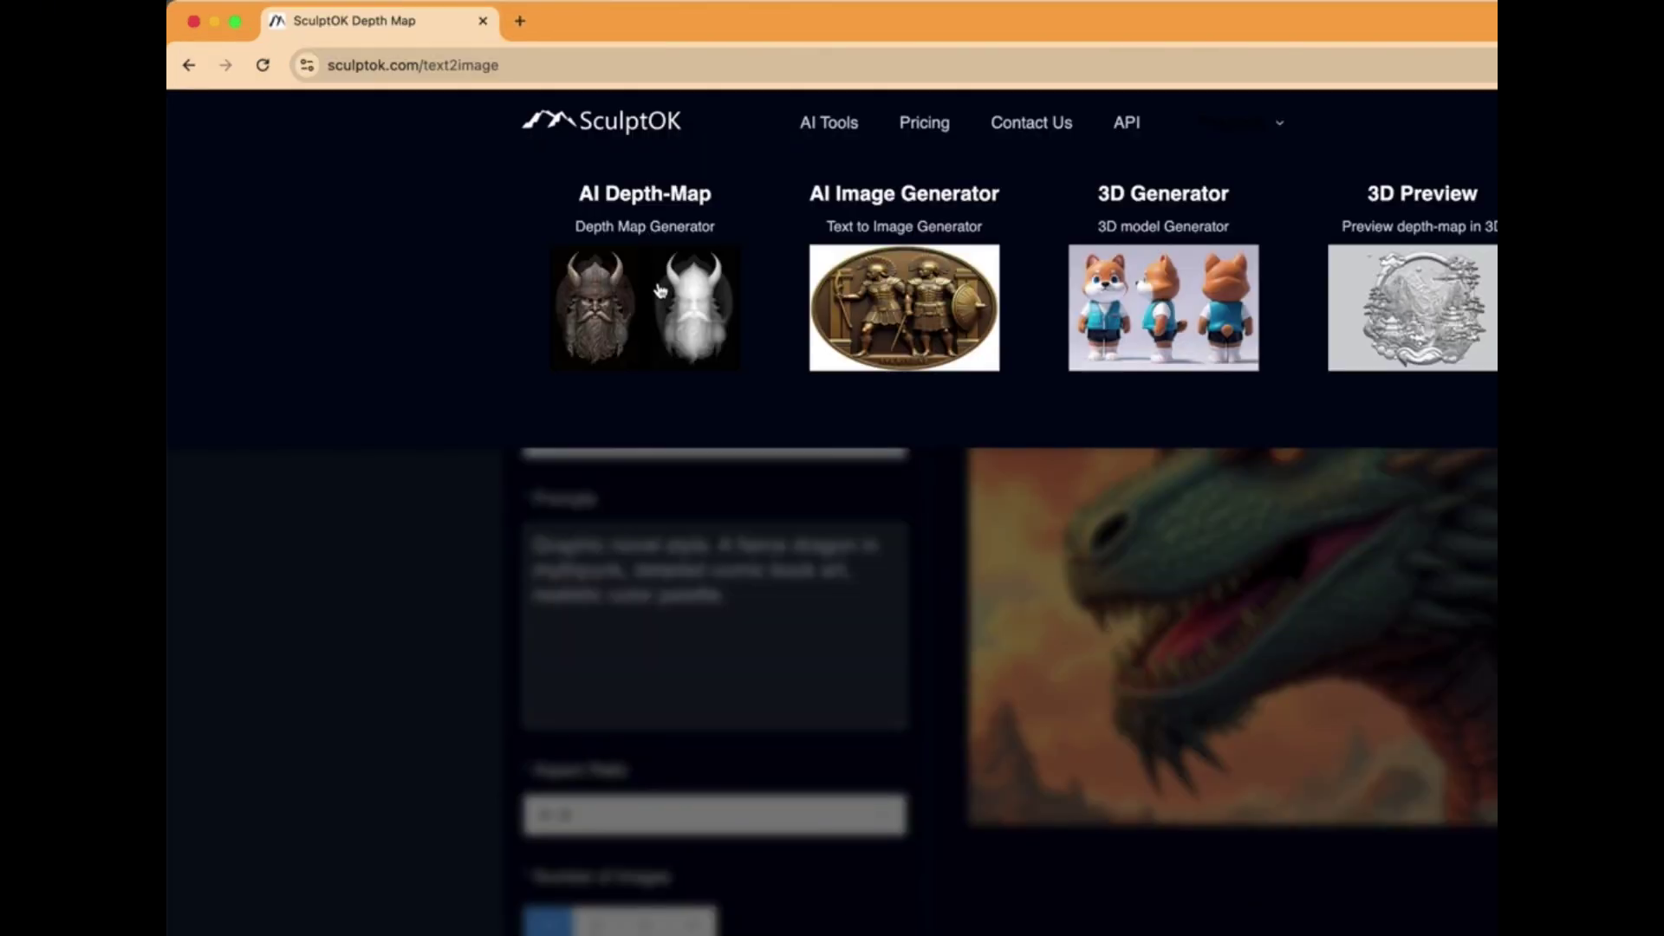
{"action": "left_click", "coordinate": [661, 291]}
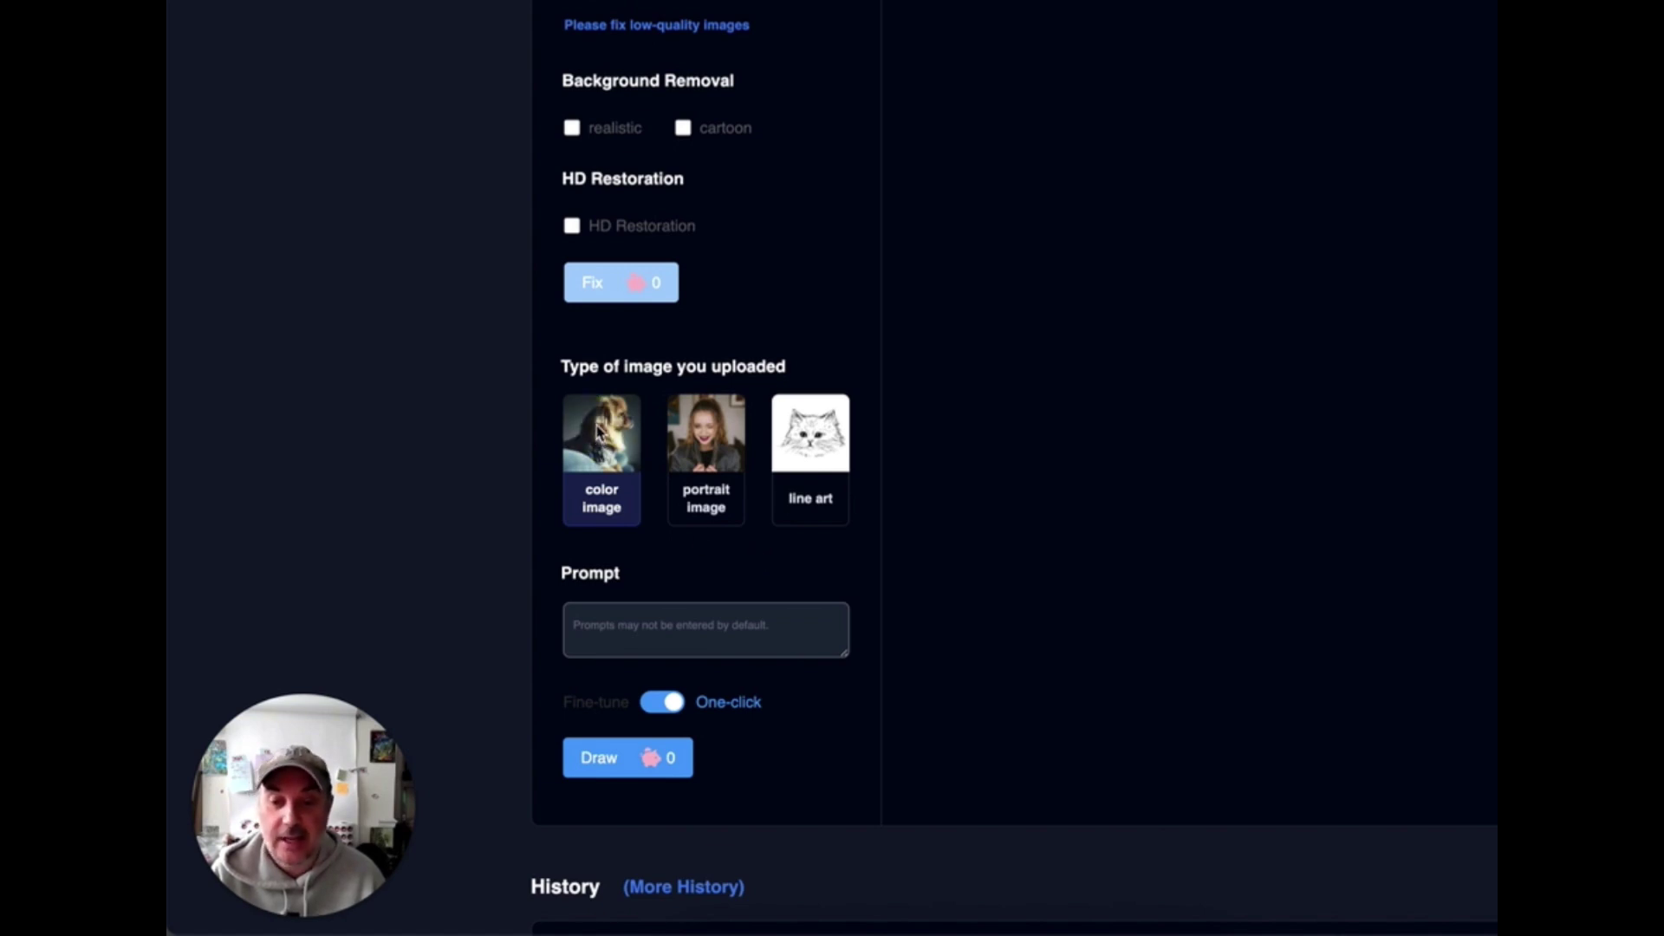
{"action": "left_click", "coordinate": [606, 766]}
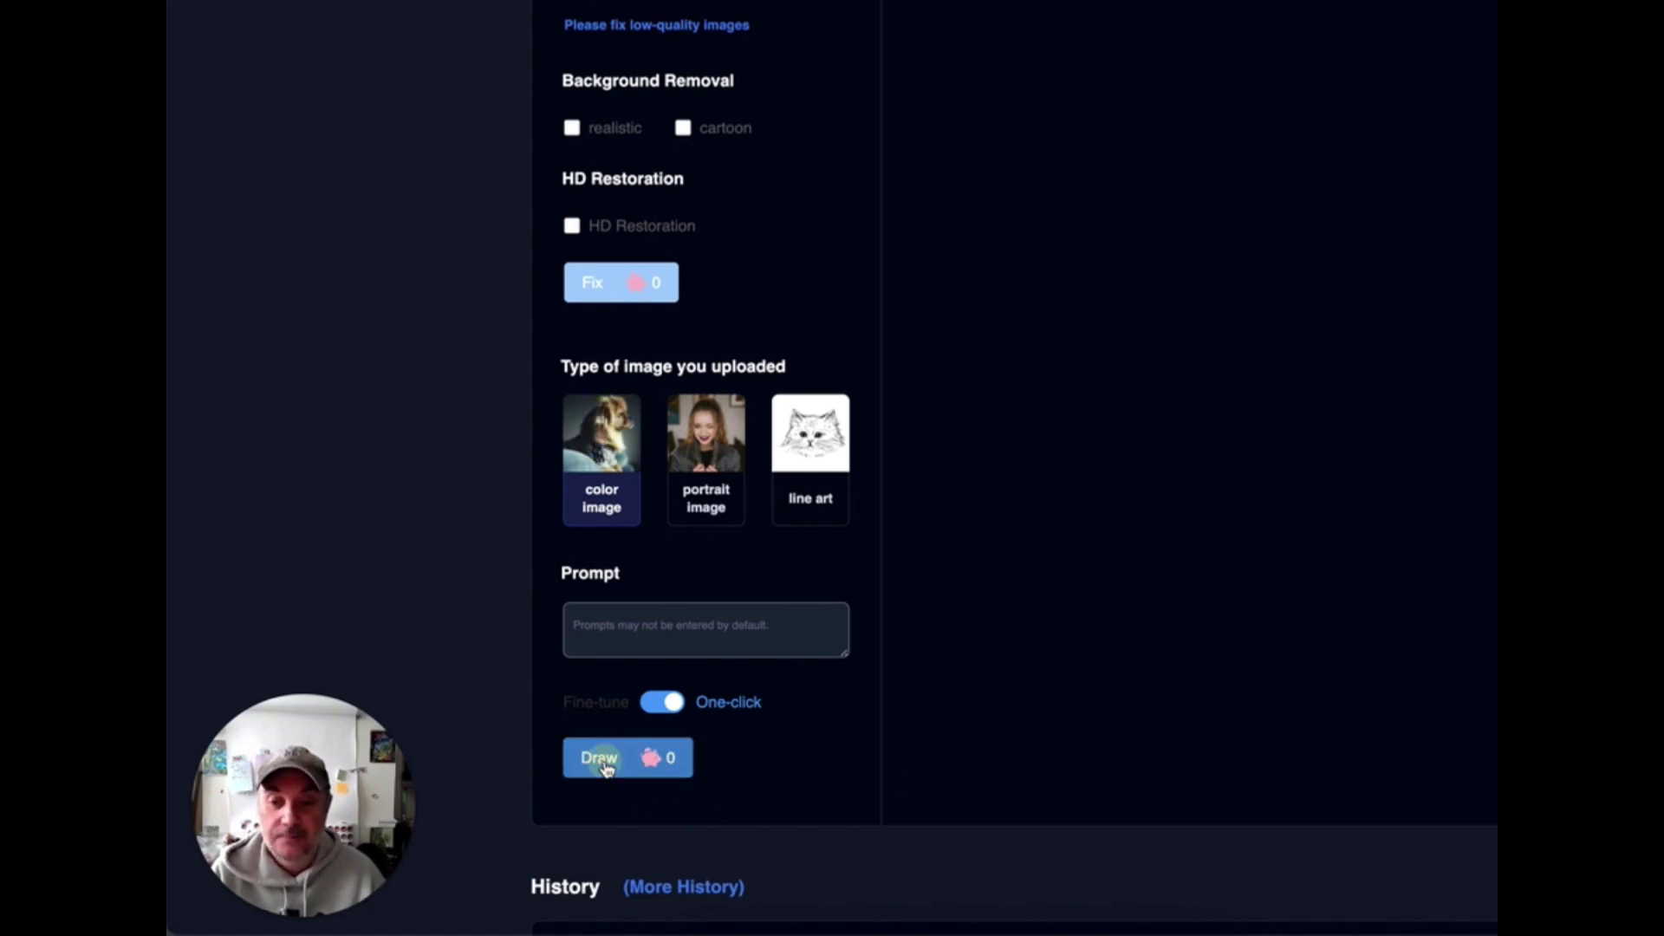
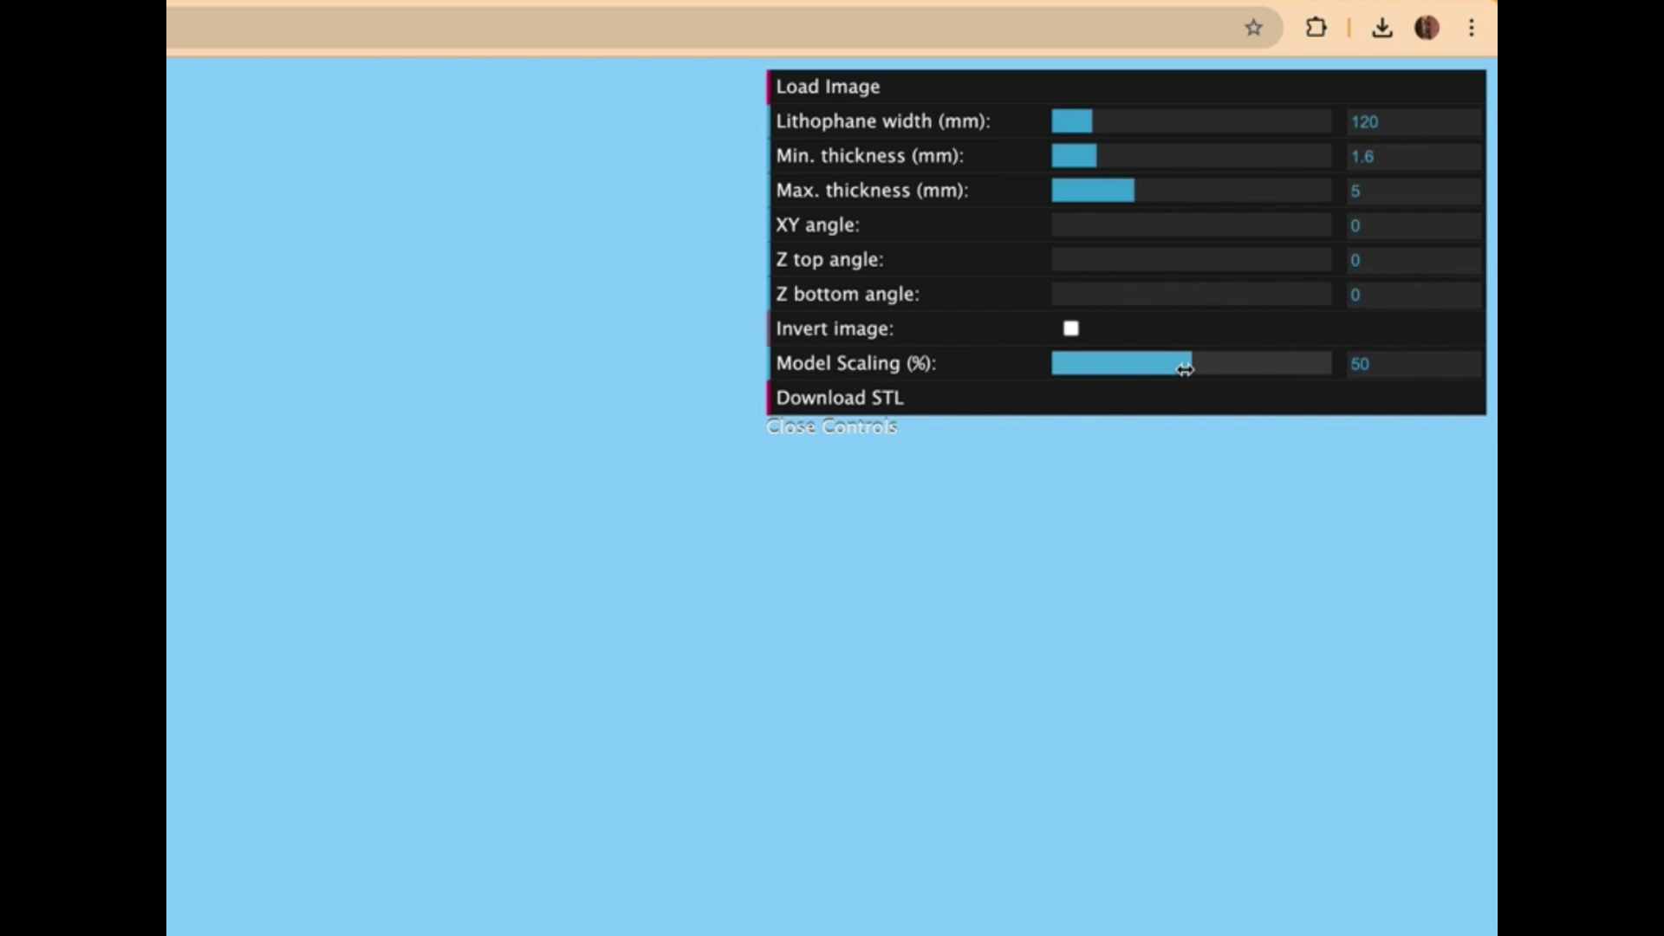
Load the dragon depth map 8664929e-5e37-4c21-95ee-26ab031dd9c5_step32.png from the Desktop into the 3D generator
{"action": "left_click", "coordinate": [858, 93]}
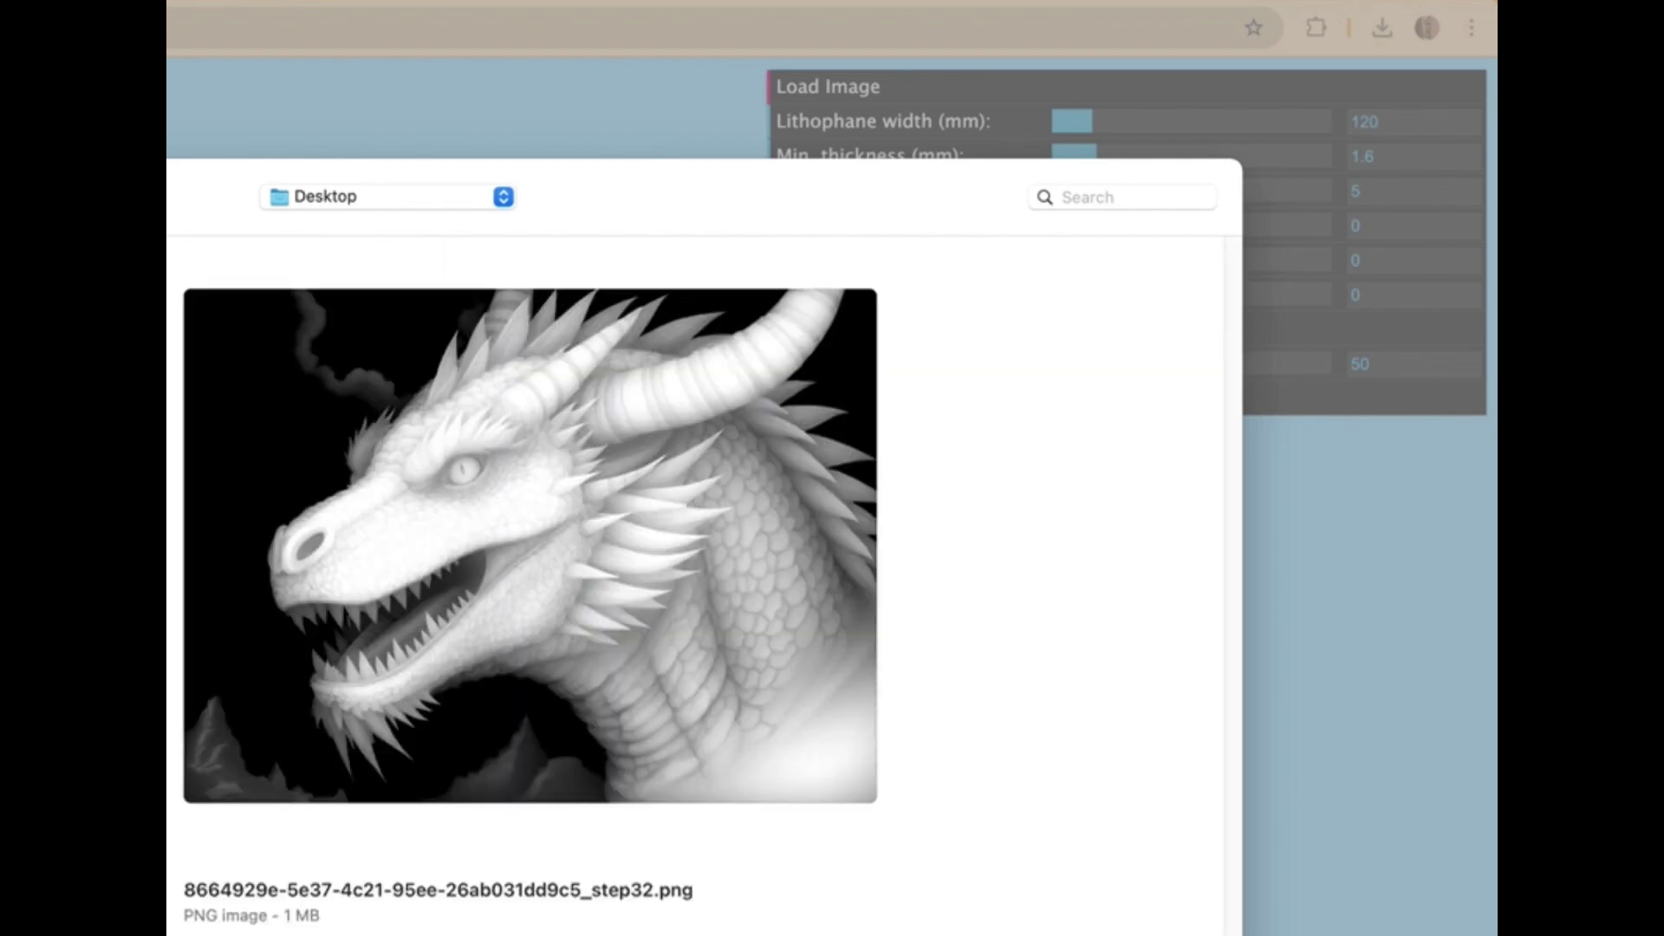
{"action": "key", "text": "Return"}
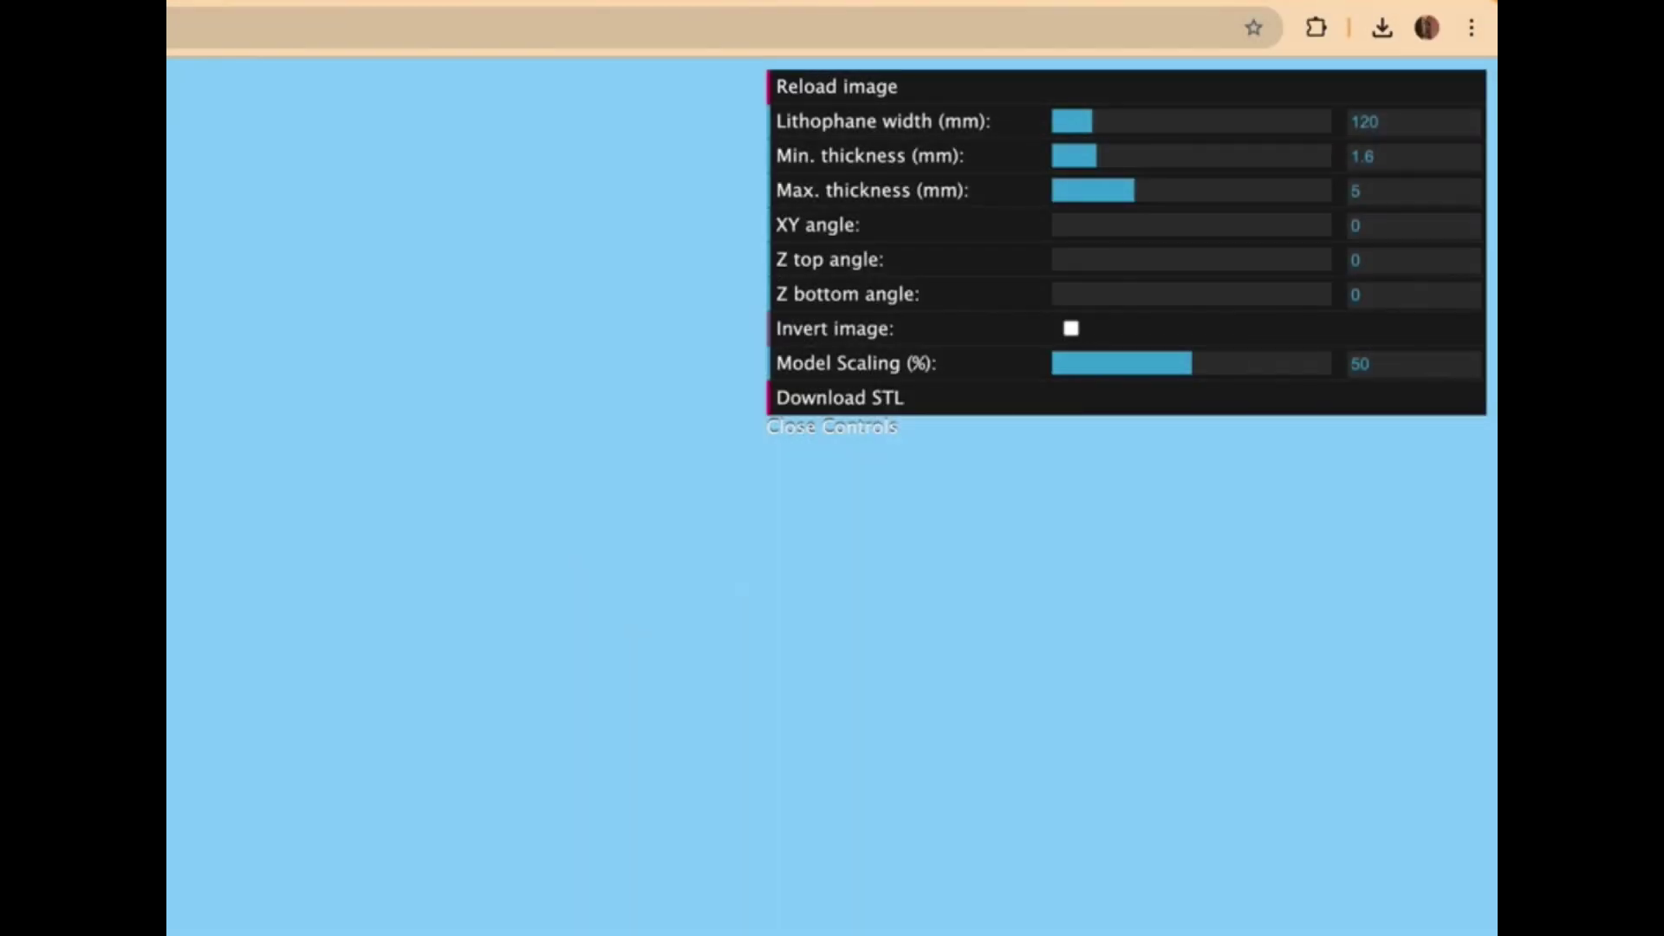
{"action": "scroll", "coordinate": [1044, 685], "scroll_direction": "up", "scroll_amount": 5}
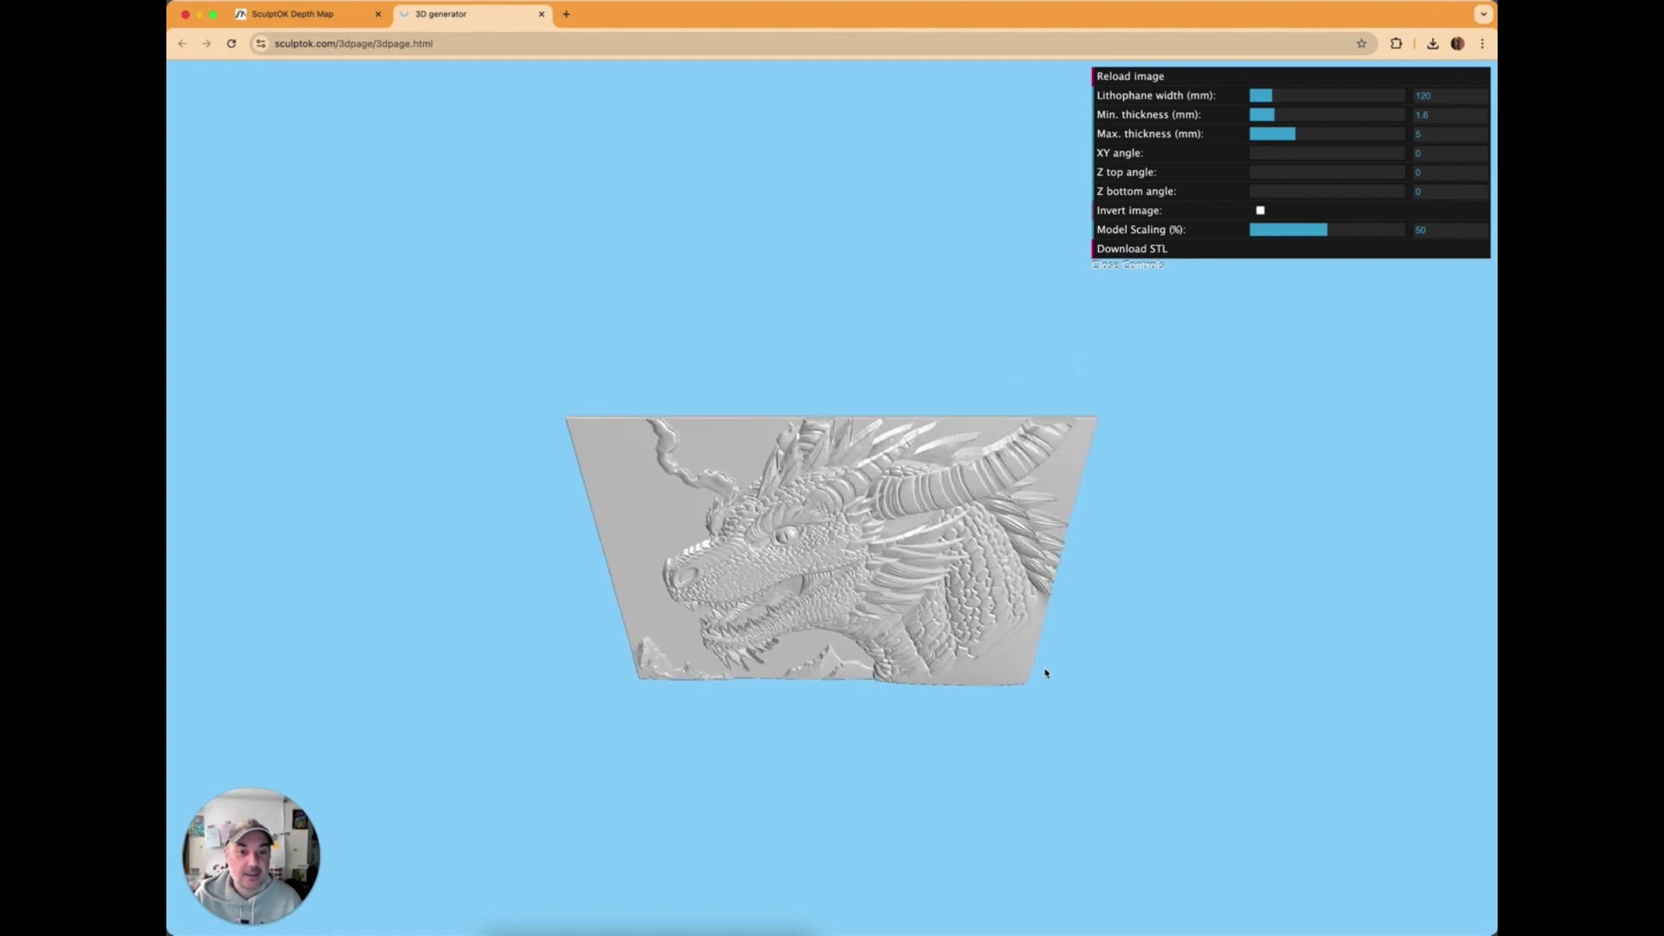
{"action": "left_click_drag", "start_coordinate": [1207, 700], "coordinate": [1260, 677]}
{"action": "scroll", "coordinate": [1206, 663], "scroll_direction": "down", "scroll_amount": 3}
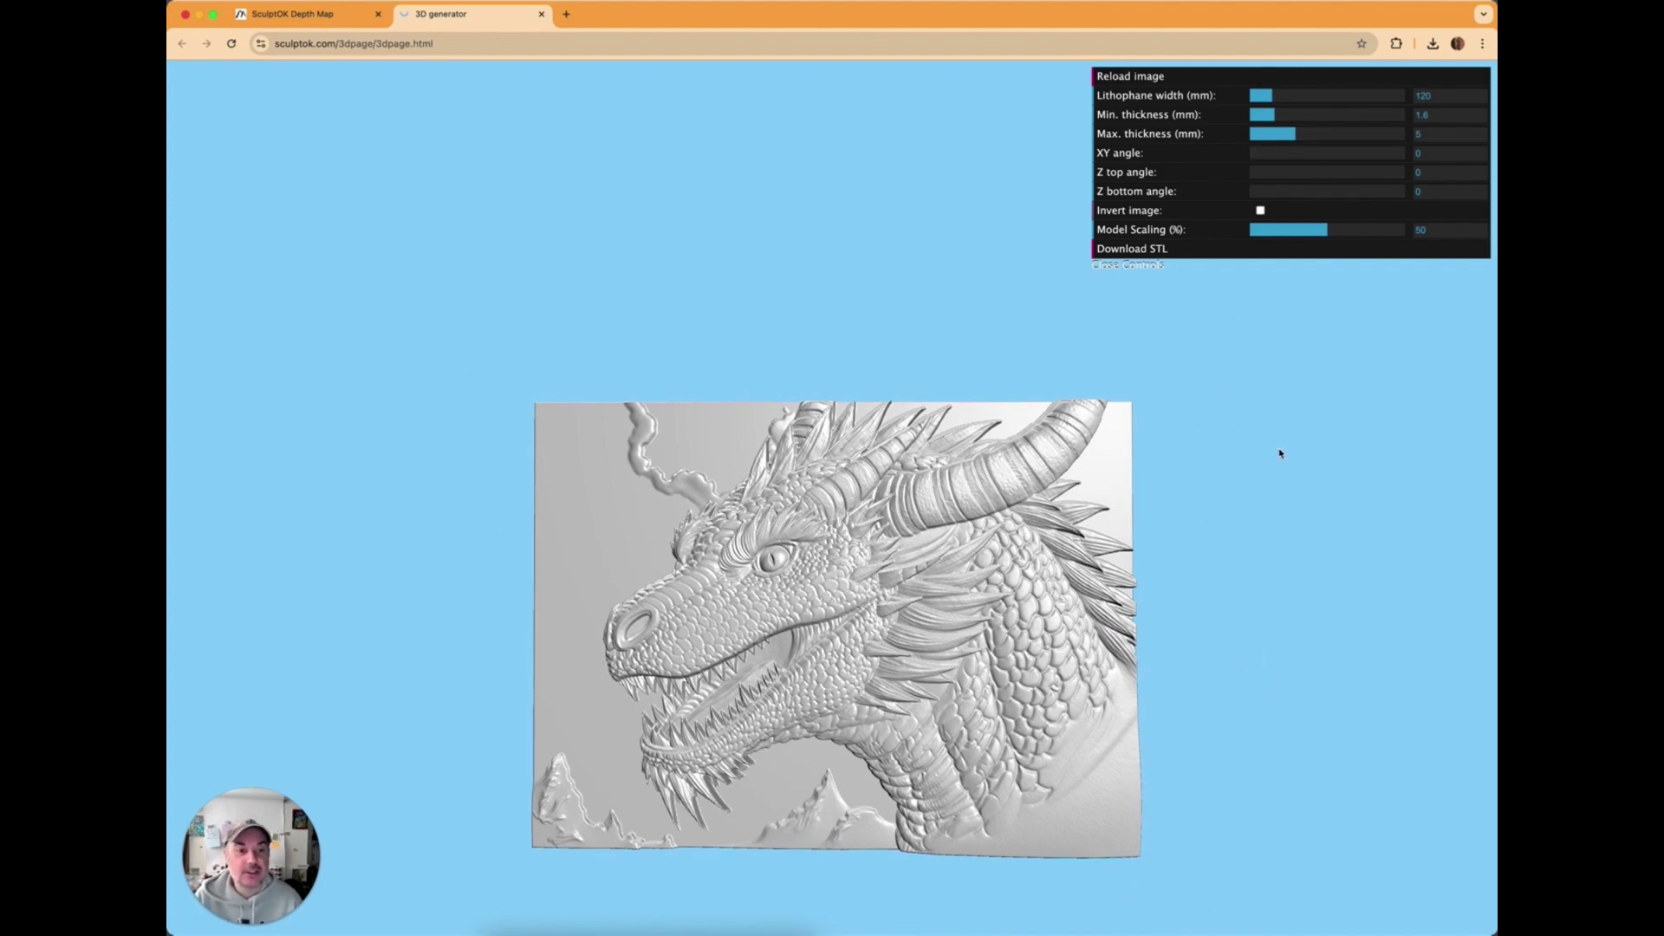
{"action": "left_click_drag", "start_coordinate": [1282, 453], "coordinate": [1168, 484]}
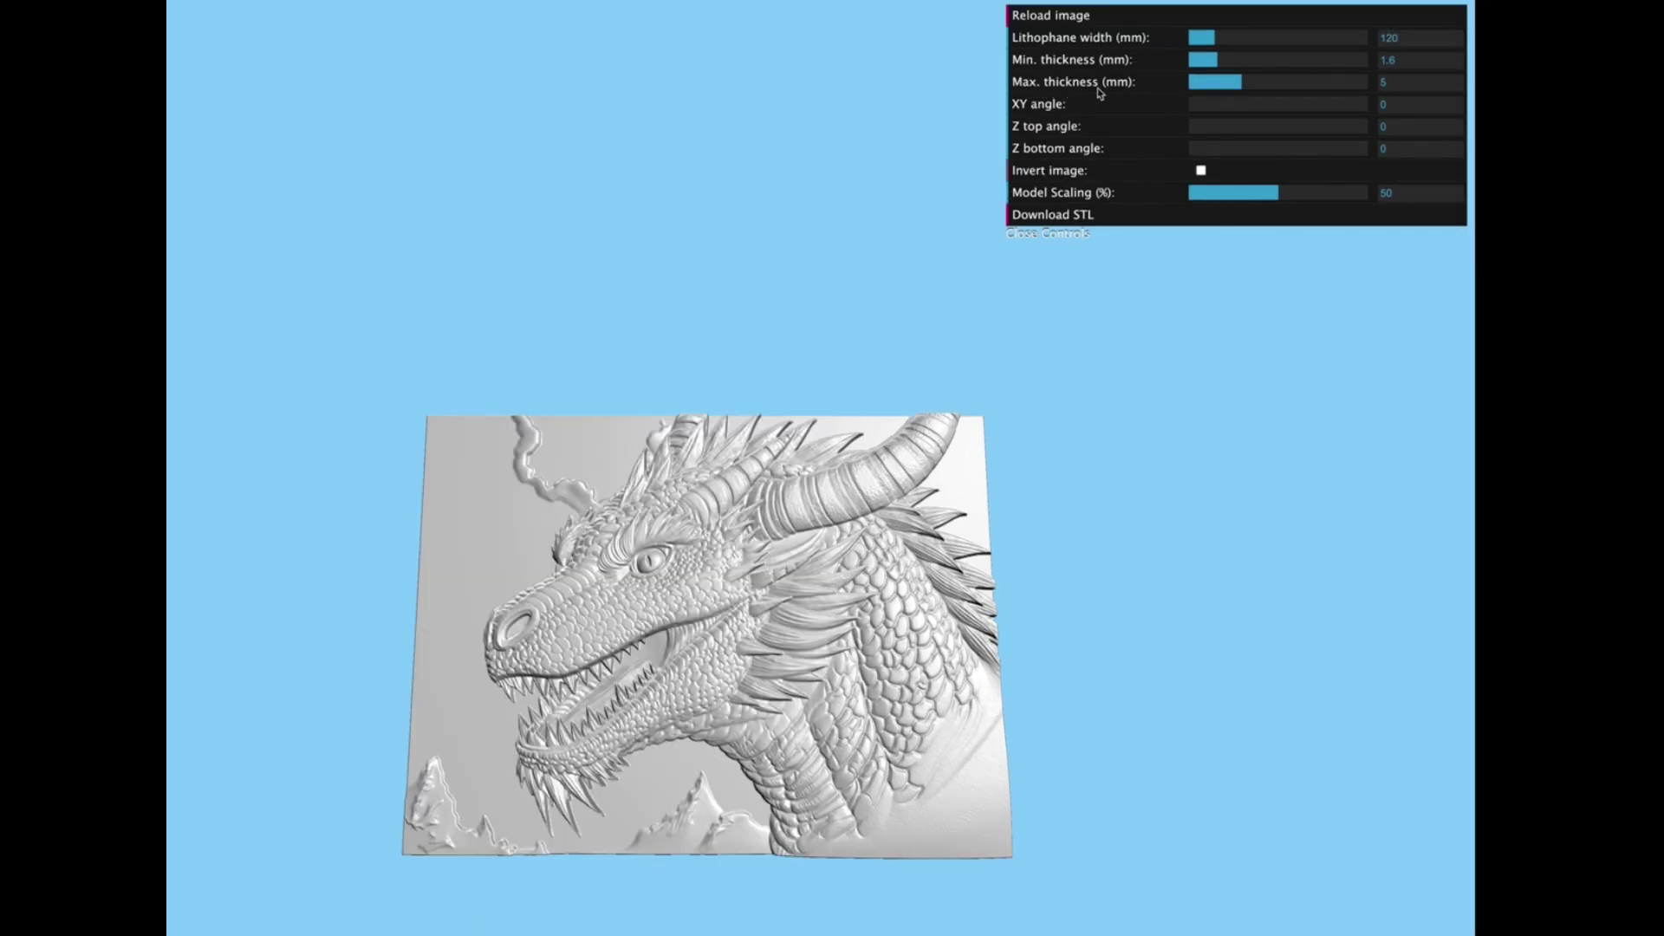
Set the relief's maximum thickness to 7 mm and its model scaling to 100%
{"action": "left_click_drag", "start_coordinate": [1239, 81], "coordinate": [1265, 81]}
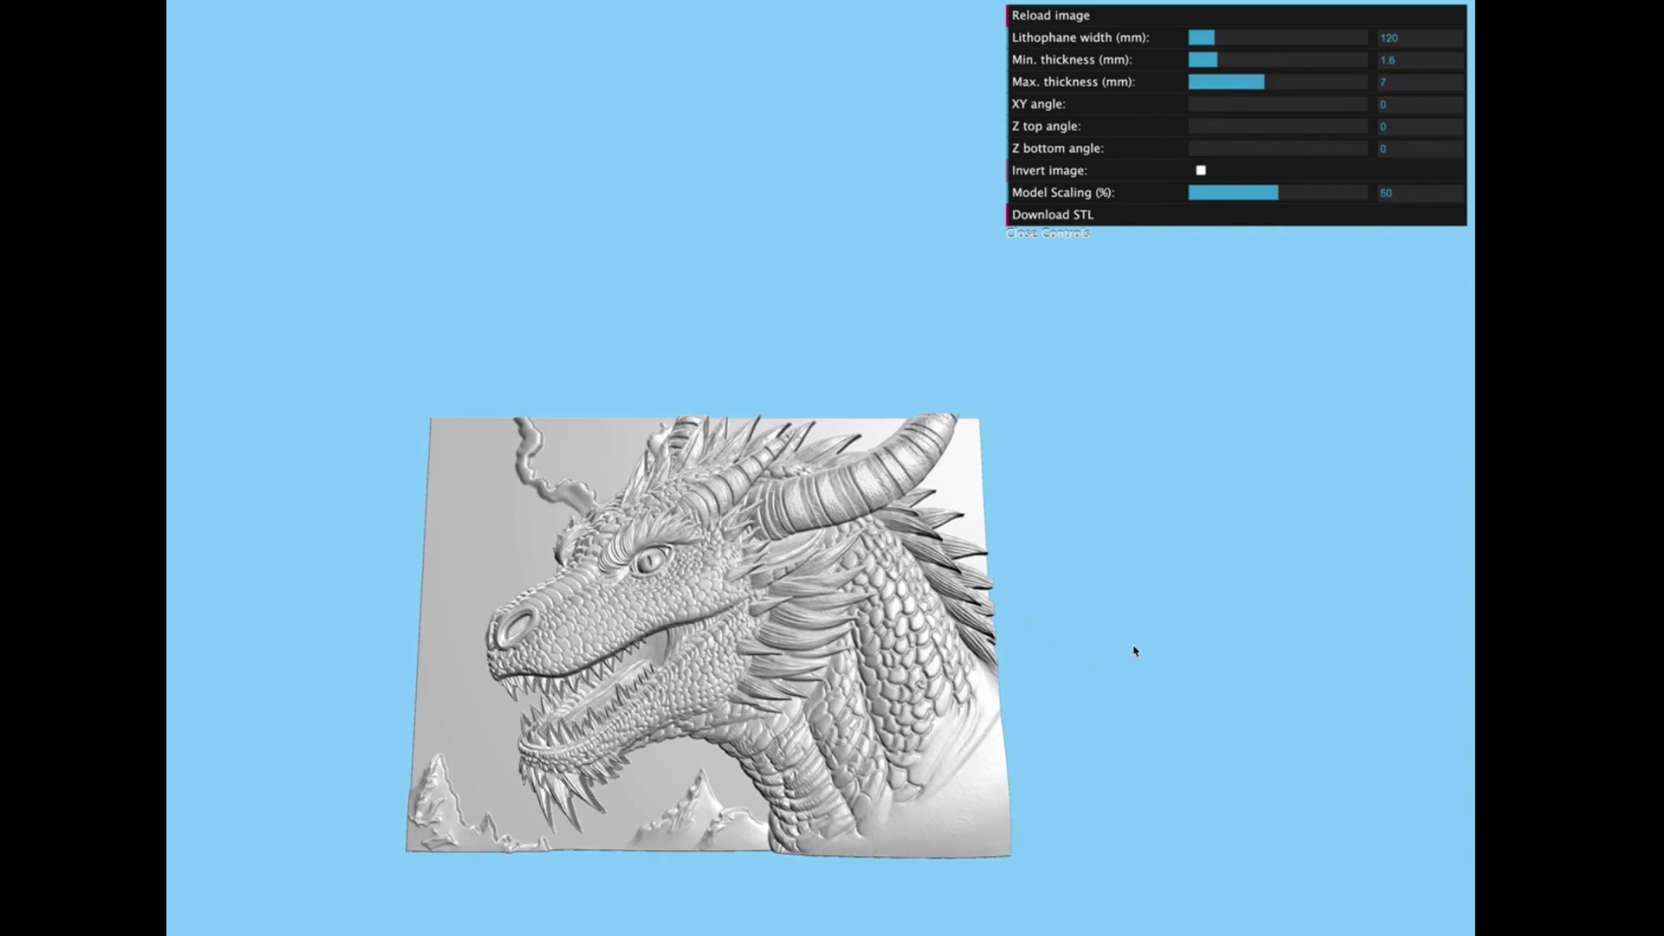
{"action": "mouse_move", "coordinate": [1118, 649]}
{"action": "left_mouse_down"}
{"action": "mouse_move", "coordinate": [881, 657]}
{"action": "mouse_move", "coordinate": [866, 609]}
{"action": "mouse_move", "coordinate": [899, 528]}
{"action": "mouse_move", "coordinate": [1023, 492]}
{"action": "mouse_move", "coordinate": [1104, 546]}
{"action": "mouse_move", "coordinate": [1140, 598]}
{"action": "mouse_move", "coordinate": [1133, 633]}
{"action": "left_mouse_up"}
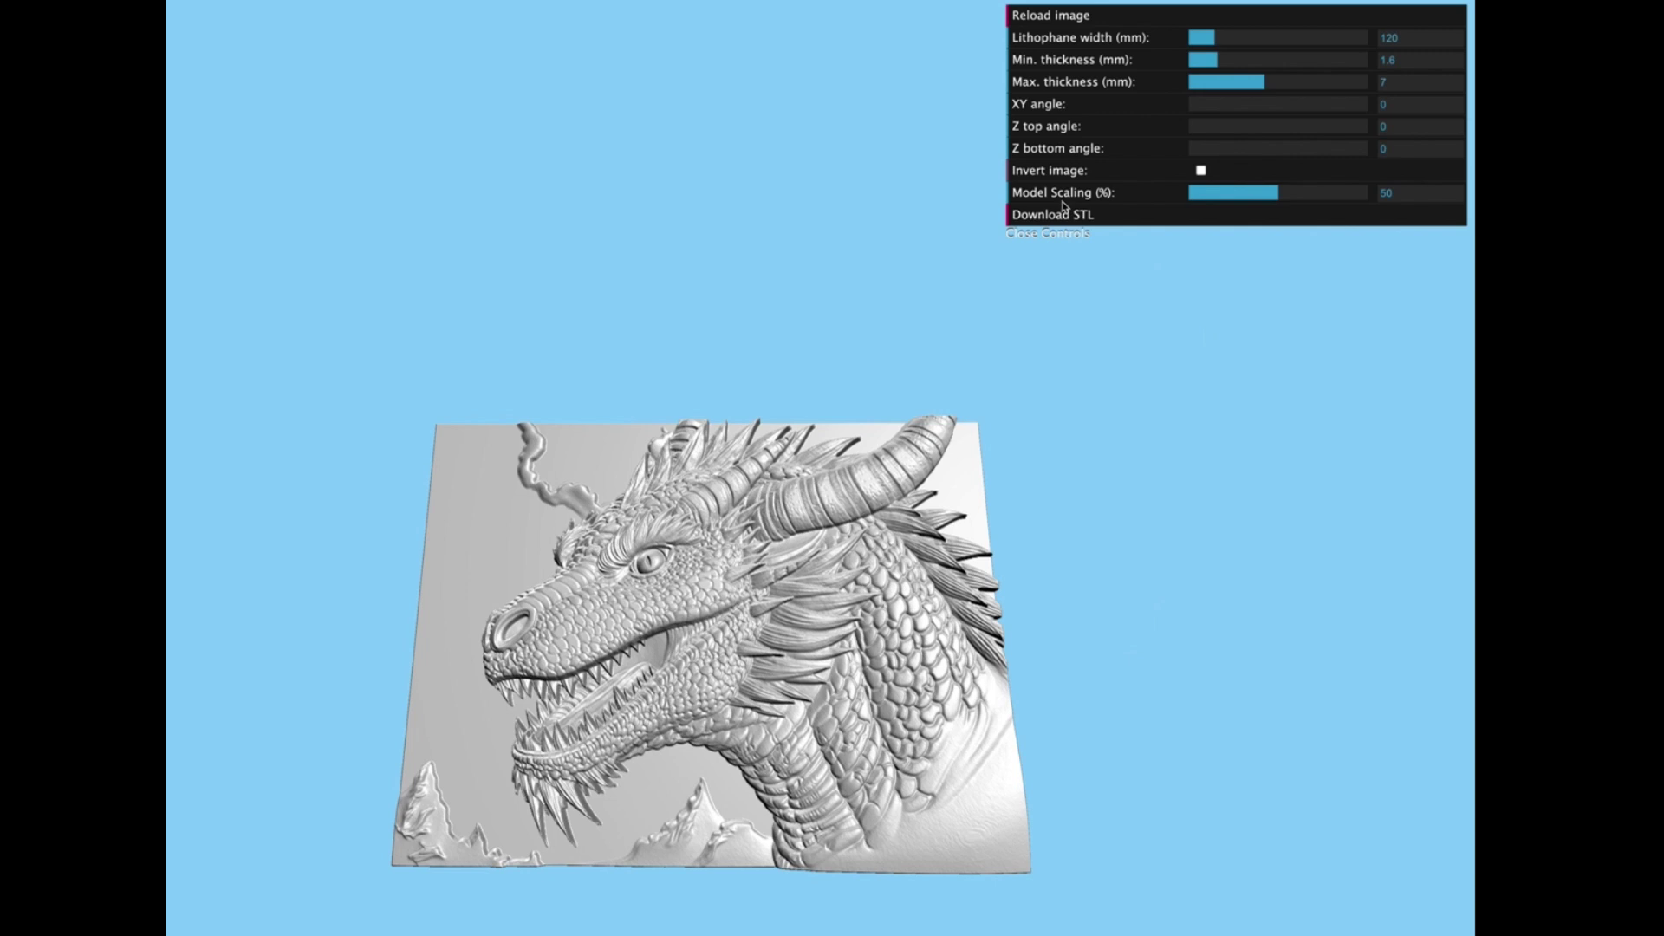
{"action": "mouse_move", "coordinate": [1281, 195]}
{"action": "left_mouse_down"}
{"action": "mouse_move", "coordinate": [1218, 195]}
{"action": "mouse_move", "coordinate": [1284, 195]}
{"action": "left_mouse_up"}
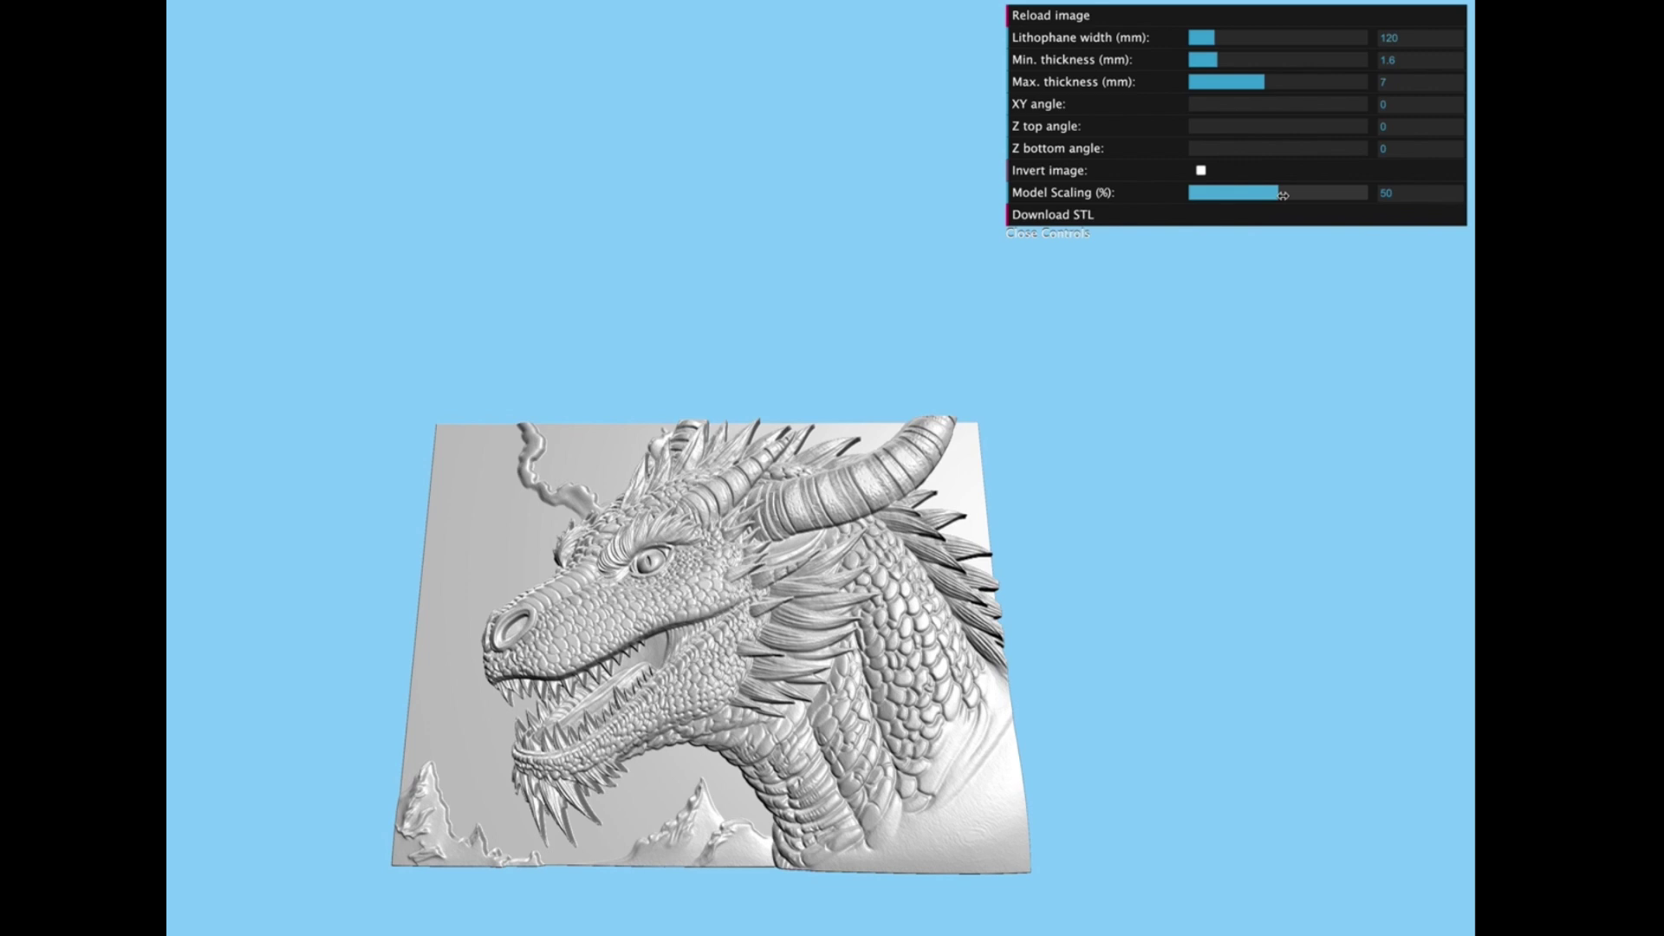
{"action": "left_click", "coordinate": [1282, 195]}
{"action": "left_click_drag", "start_coordinate": [1283, 195], "coordinate": [1378, 198]}
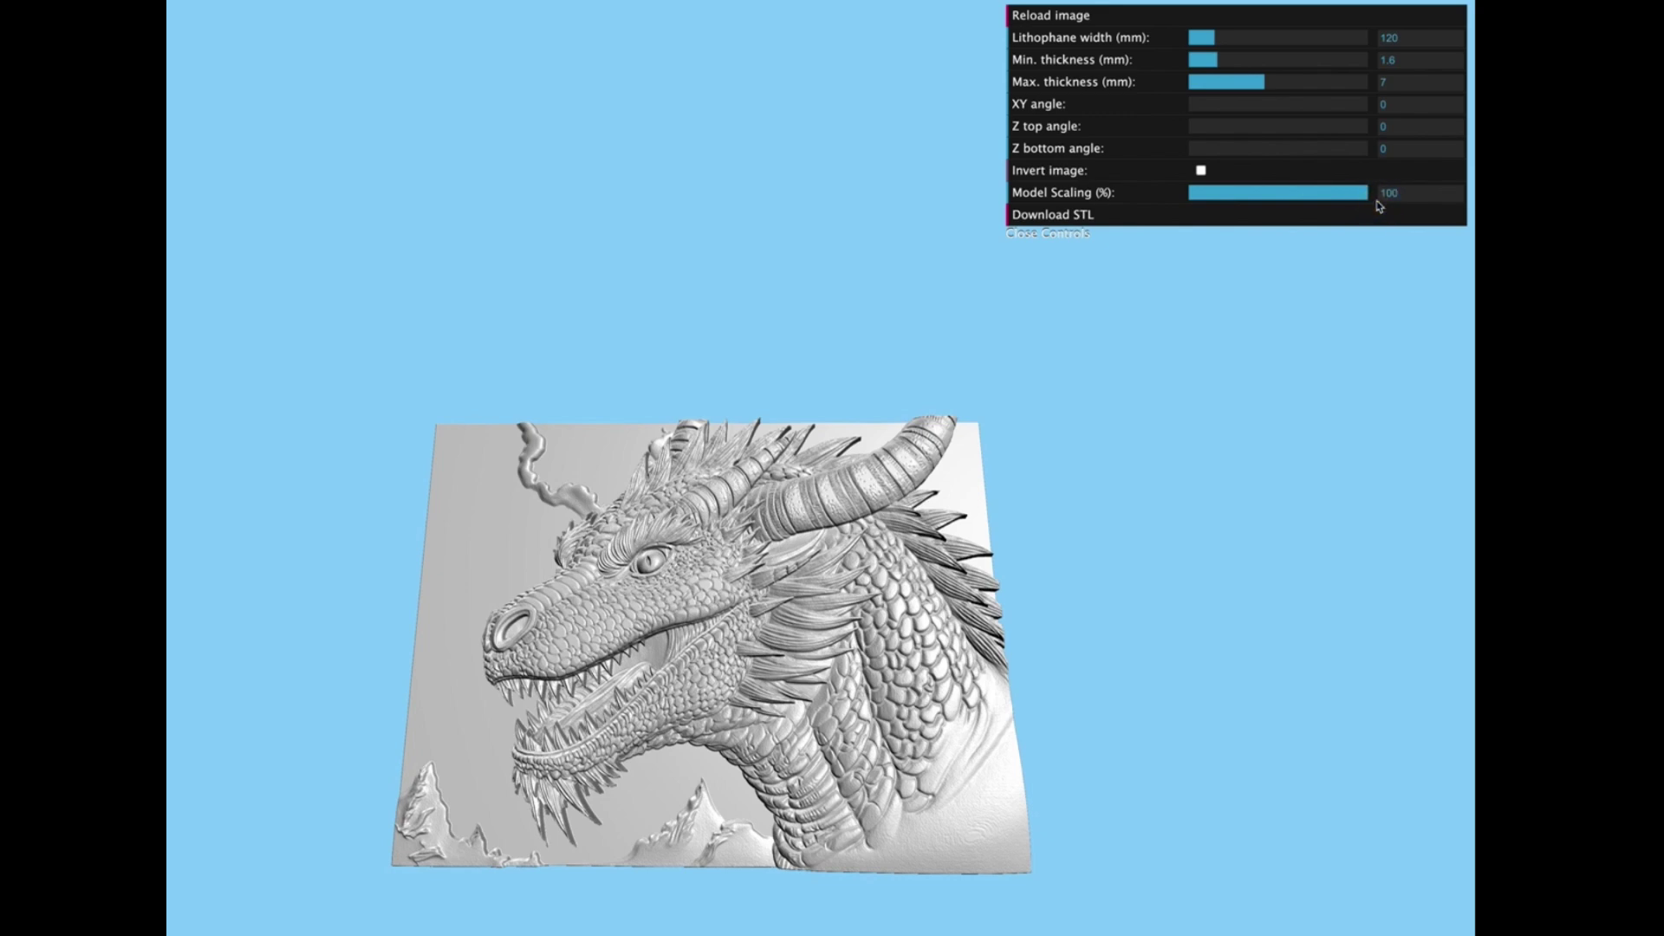
Examine the dragon relief's surface detail up close and its overall depth from several angles
{"action": "scroll", "coordinate": [845, 475], "scroll_direction": "up", "scroll_amount": 5}
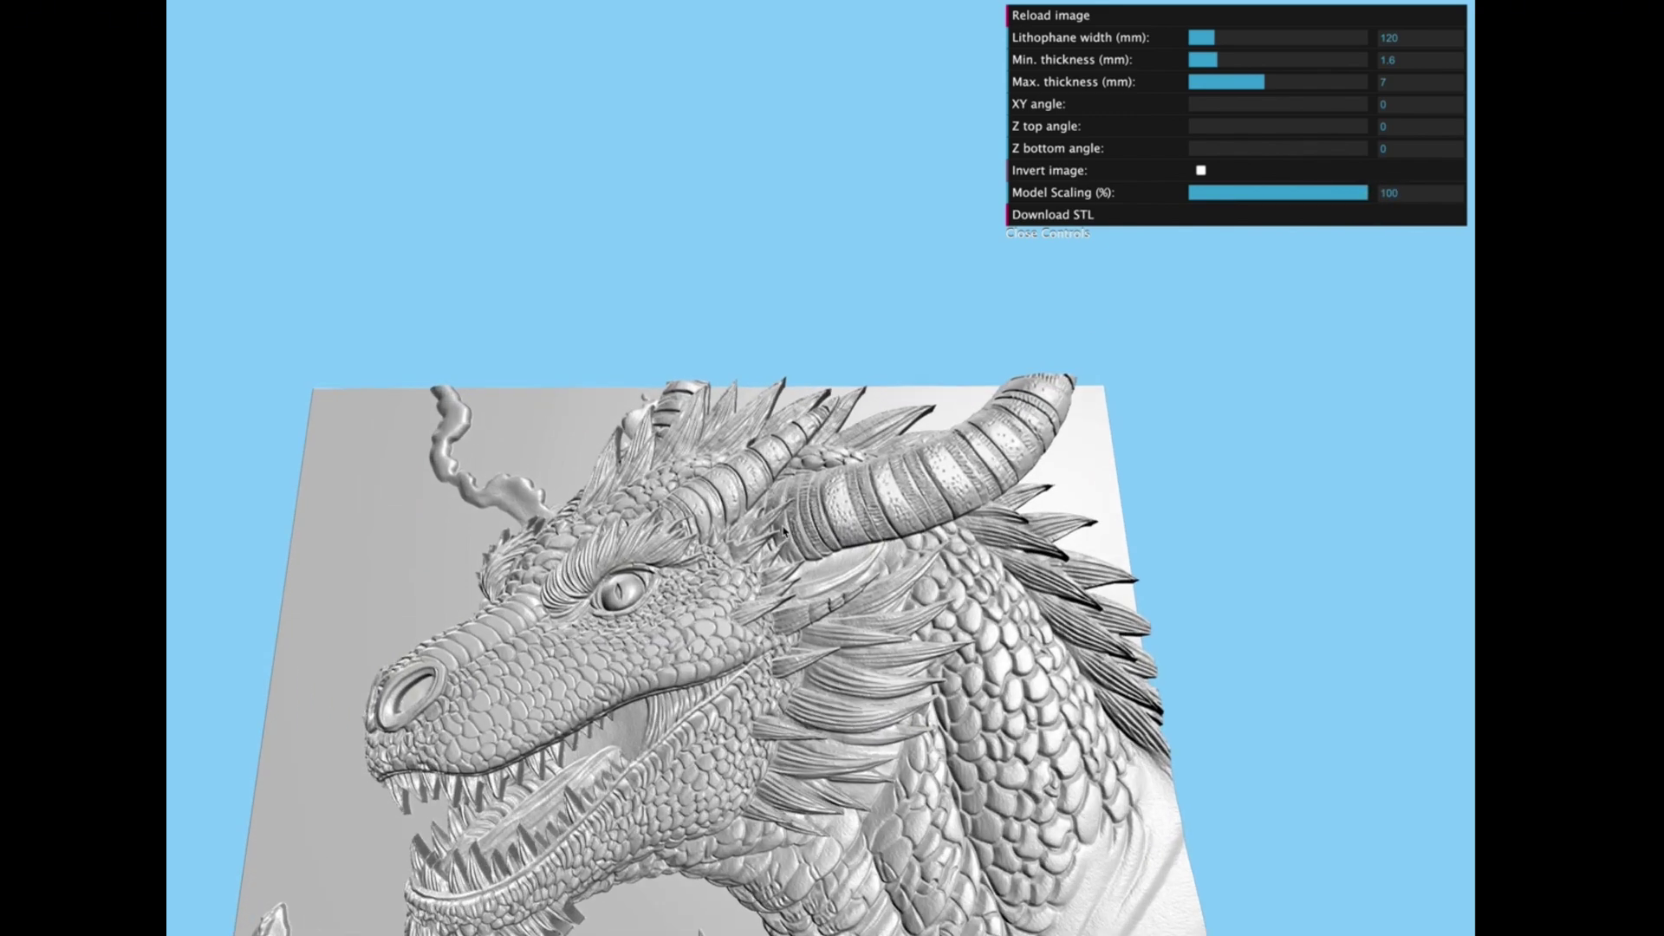
{"action": "scroll", "coordinate": [782, 529], "scroll_direction": "up", "scroll_amount": 5}
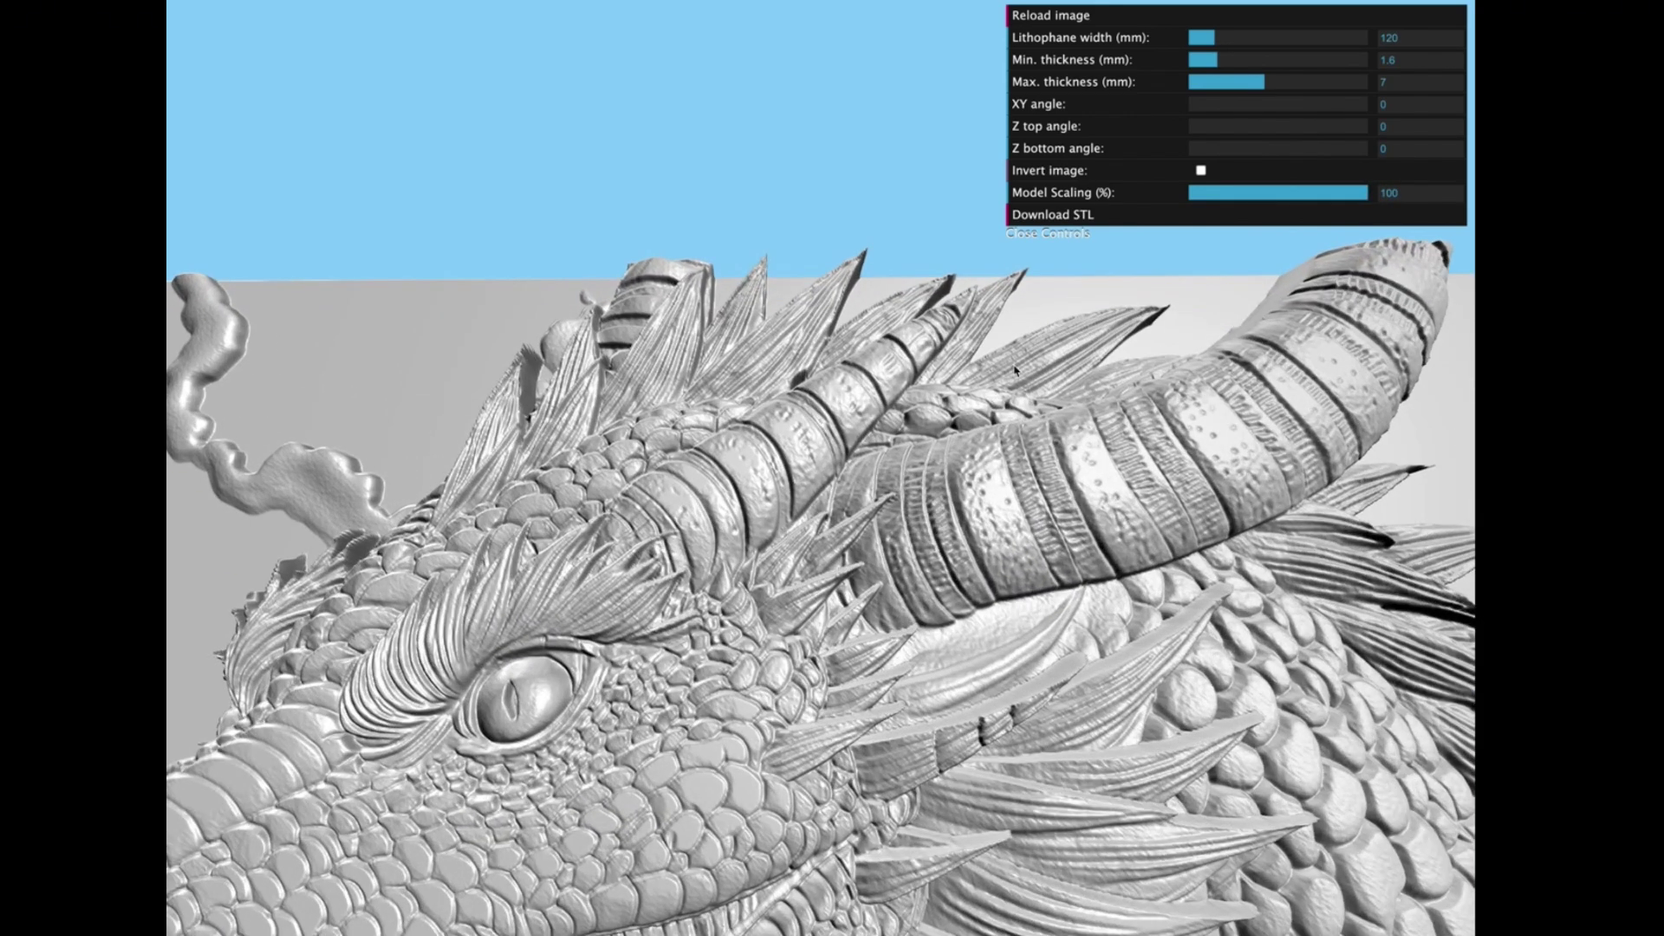
{"action": "left_click_drag", "start_coordinate": [1349, 194], "coordinate": [1416, 203]}
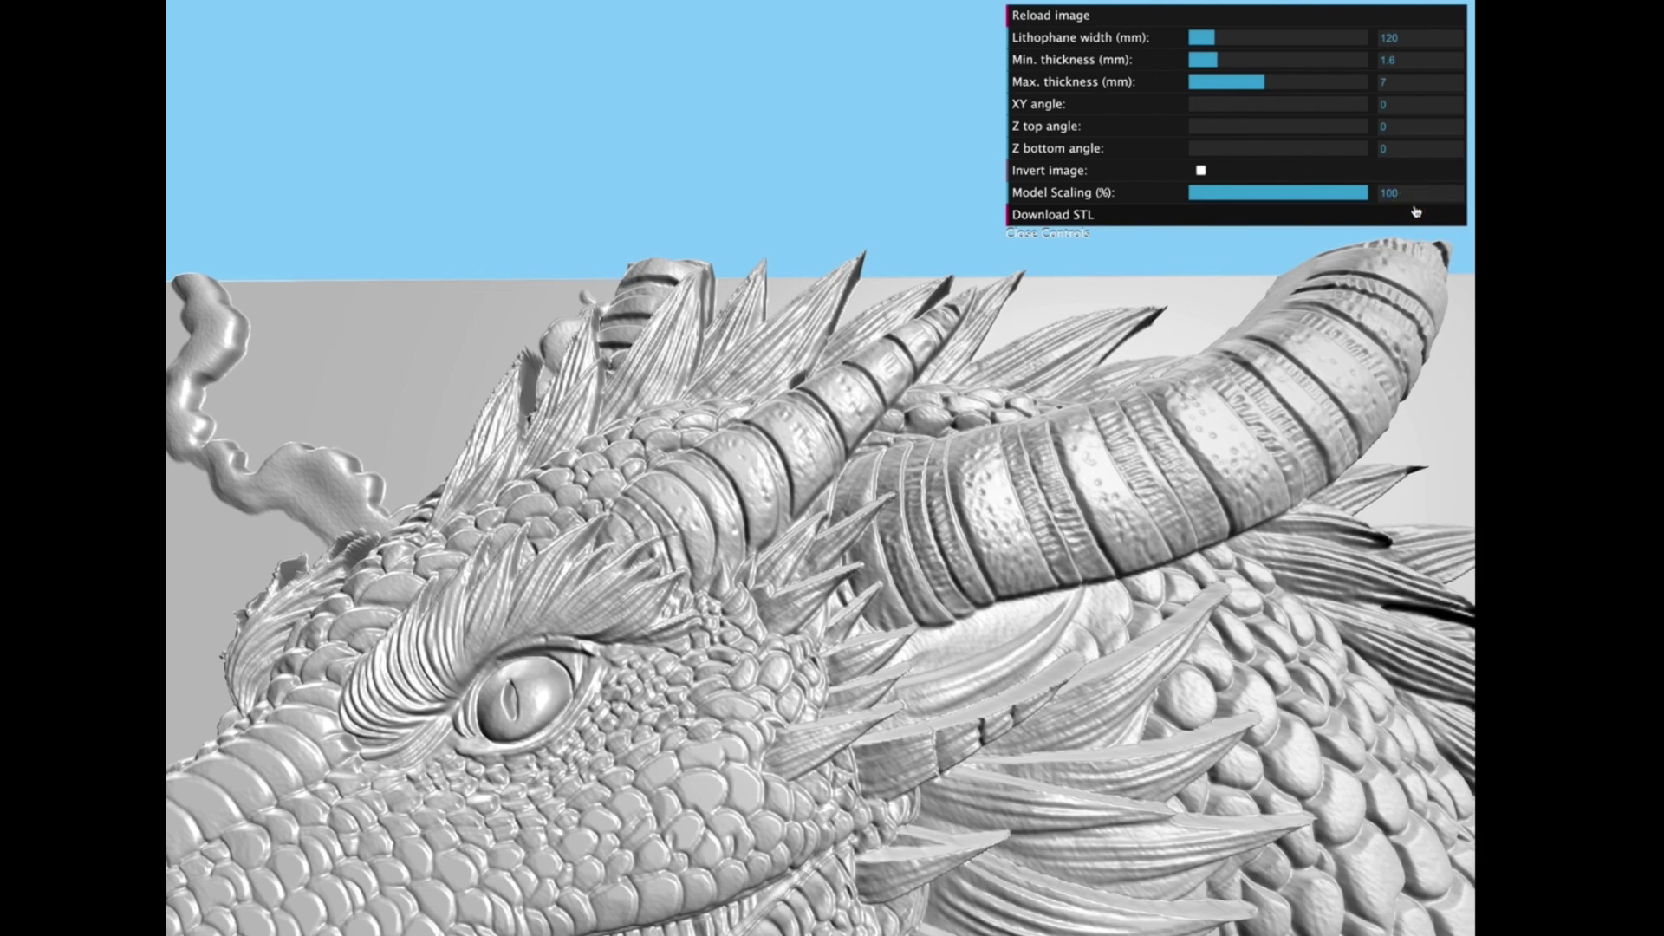
{"action": "scroll", "coordinate": [940, 546], "scroll_direction": "down", "scroll_amount": 6}
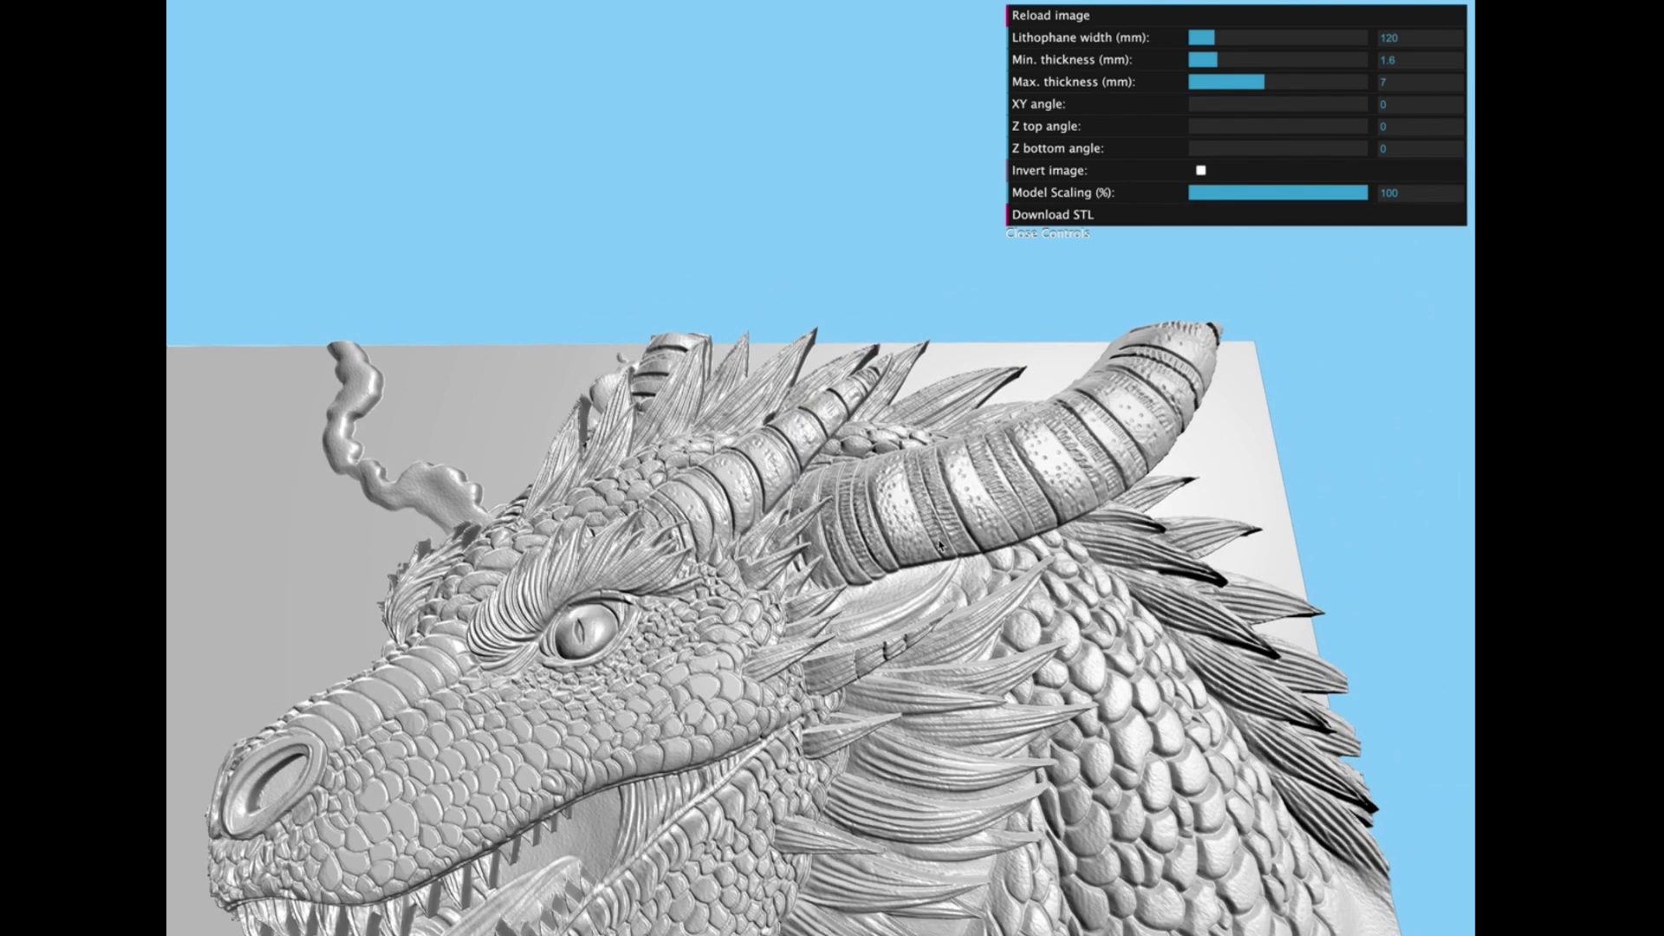
{"action": "scroll", "coordinate": [936, 537], "scroll_direction": "down", "scroll_amount": 2}
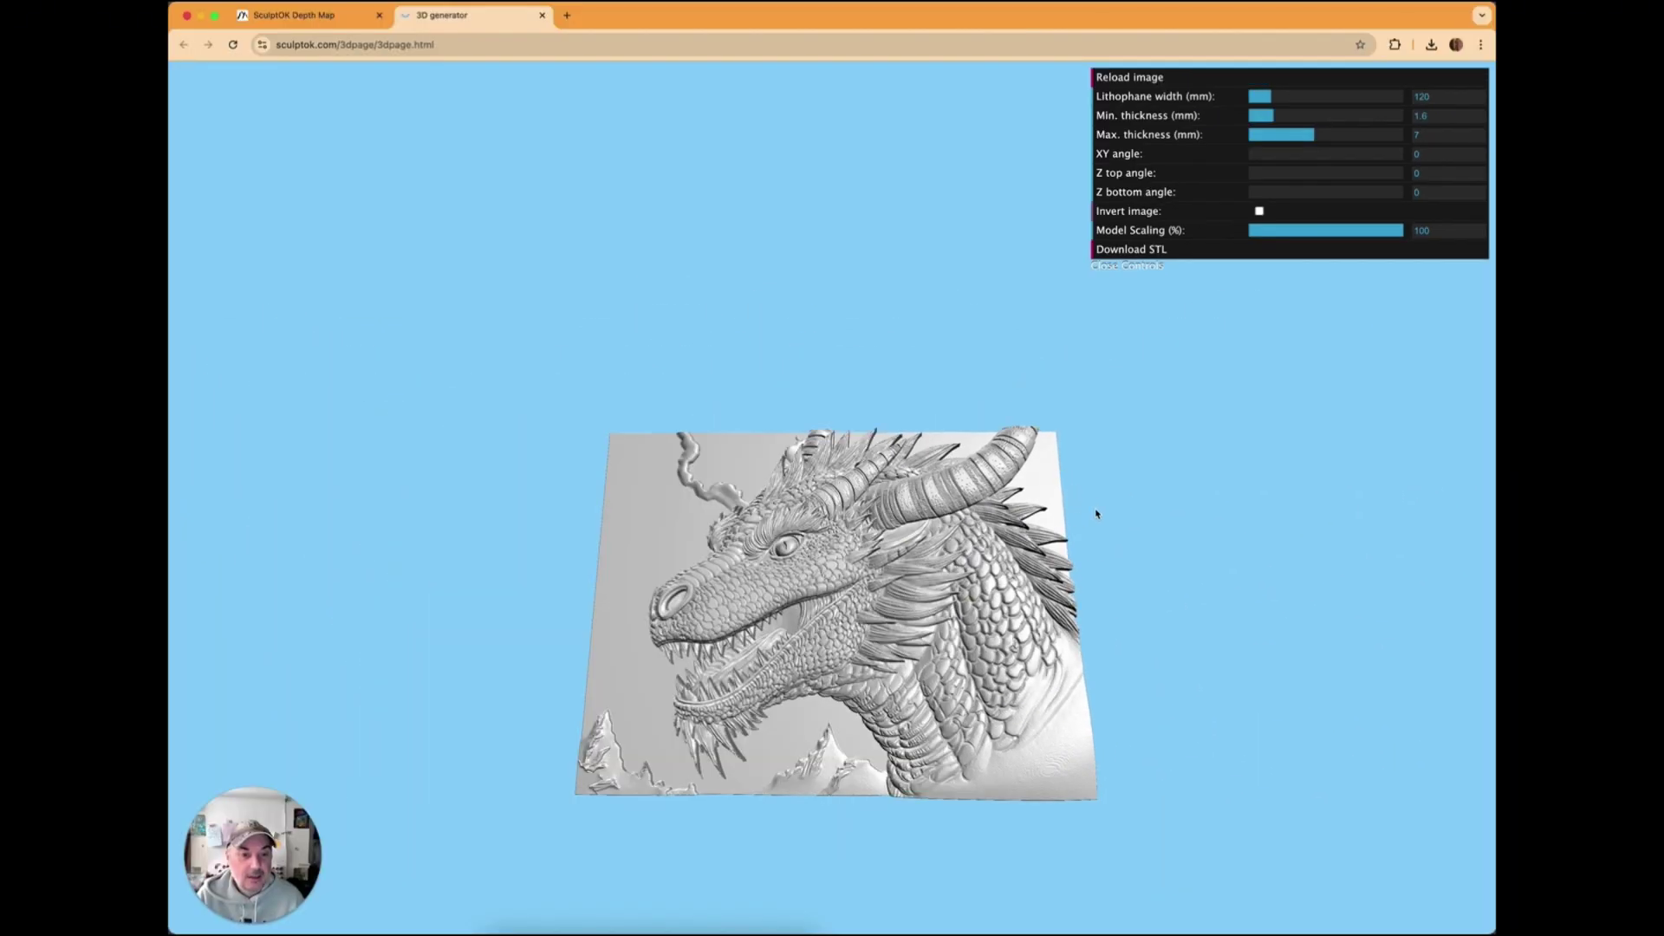
{"action": "mouse_move", "coordinate": [1096, 514]}
{"action": "left_mouse_down"}
{"action": "mouse_move", "coordinate": [1118, 554]}
{"action": "mouse_move", "coordinate": [1319, 520]}
{"action": "mouse_move", "coordinate": [1189, 491]}
{"action": "mouse_move", "coordinate": [958, 332]}
{"action": "mouse_move", "coordinate": [847, 479]}
{"action": "mouse_move", "coordinate": [959, 509]}
{"action": "mouse_move", "coordinate": [1082, 502]}
{"action": "mouse_move", "coordinate": [1113, 526]}
{"action": "left_mouse_up"}
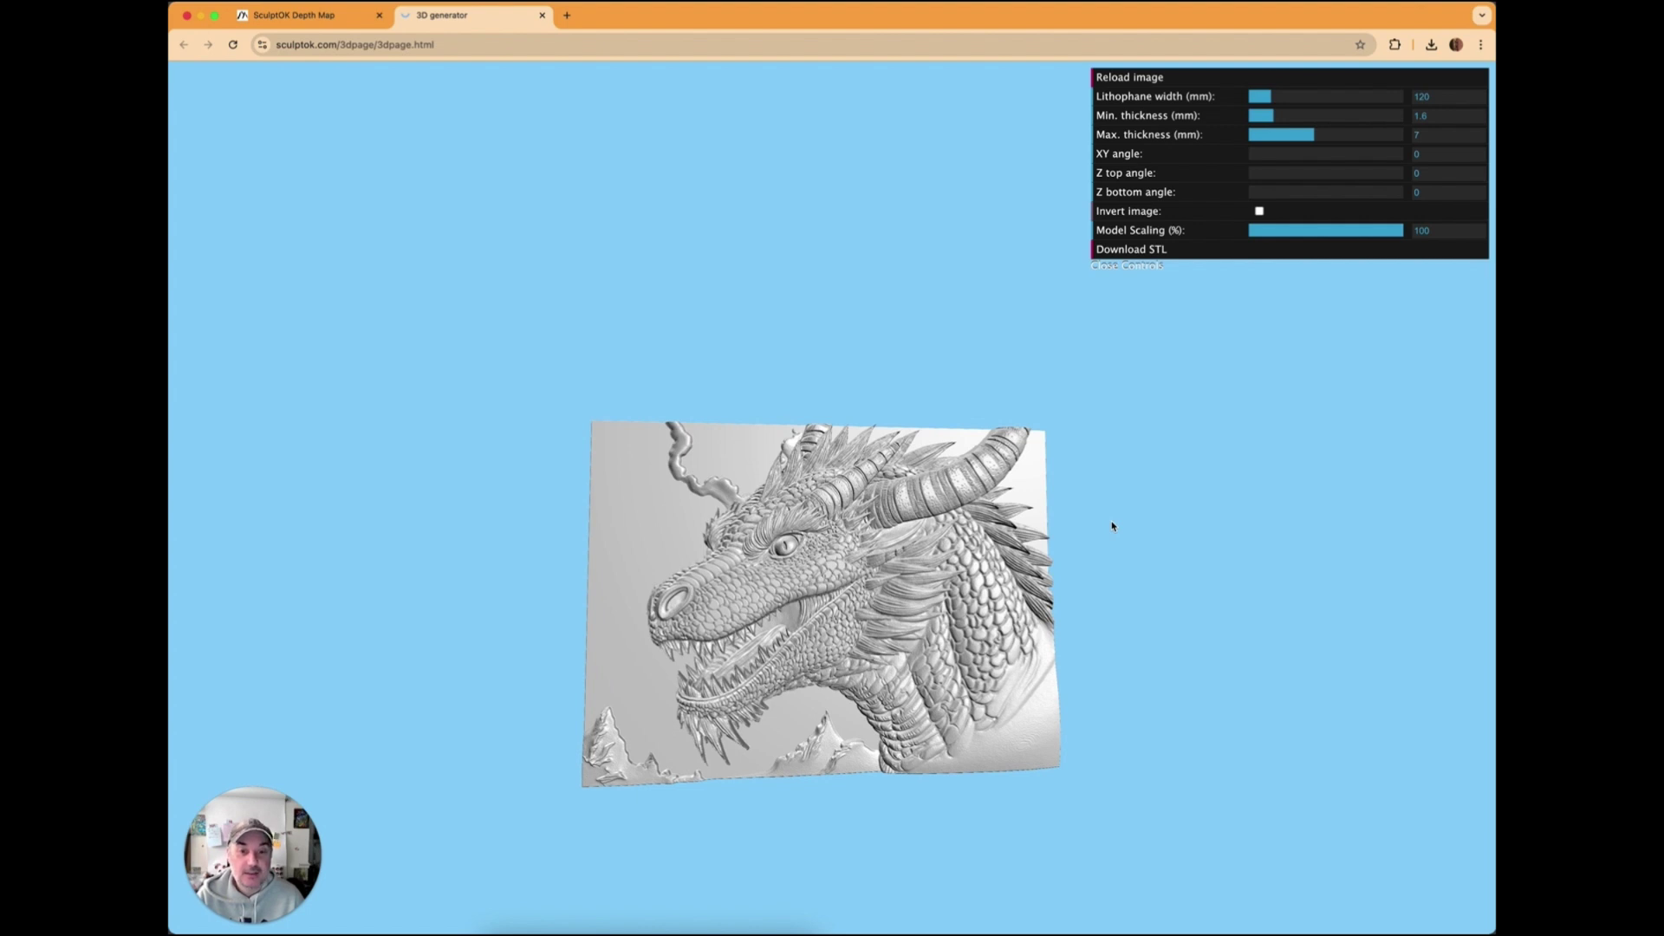
{"action": "left_click_drag", "start_coordinate": [1118, 569], "coordinate": [1147, 559]}
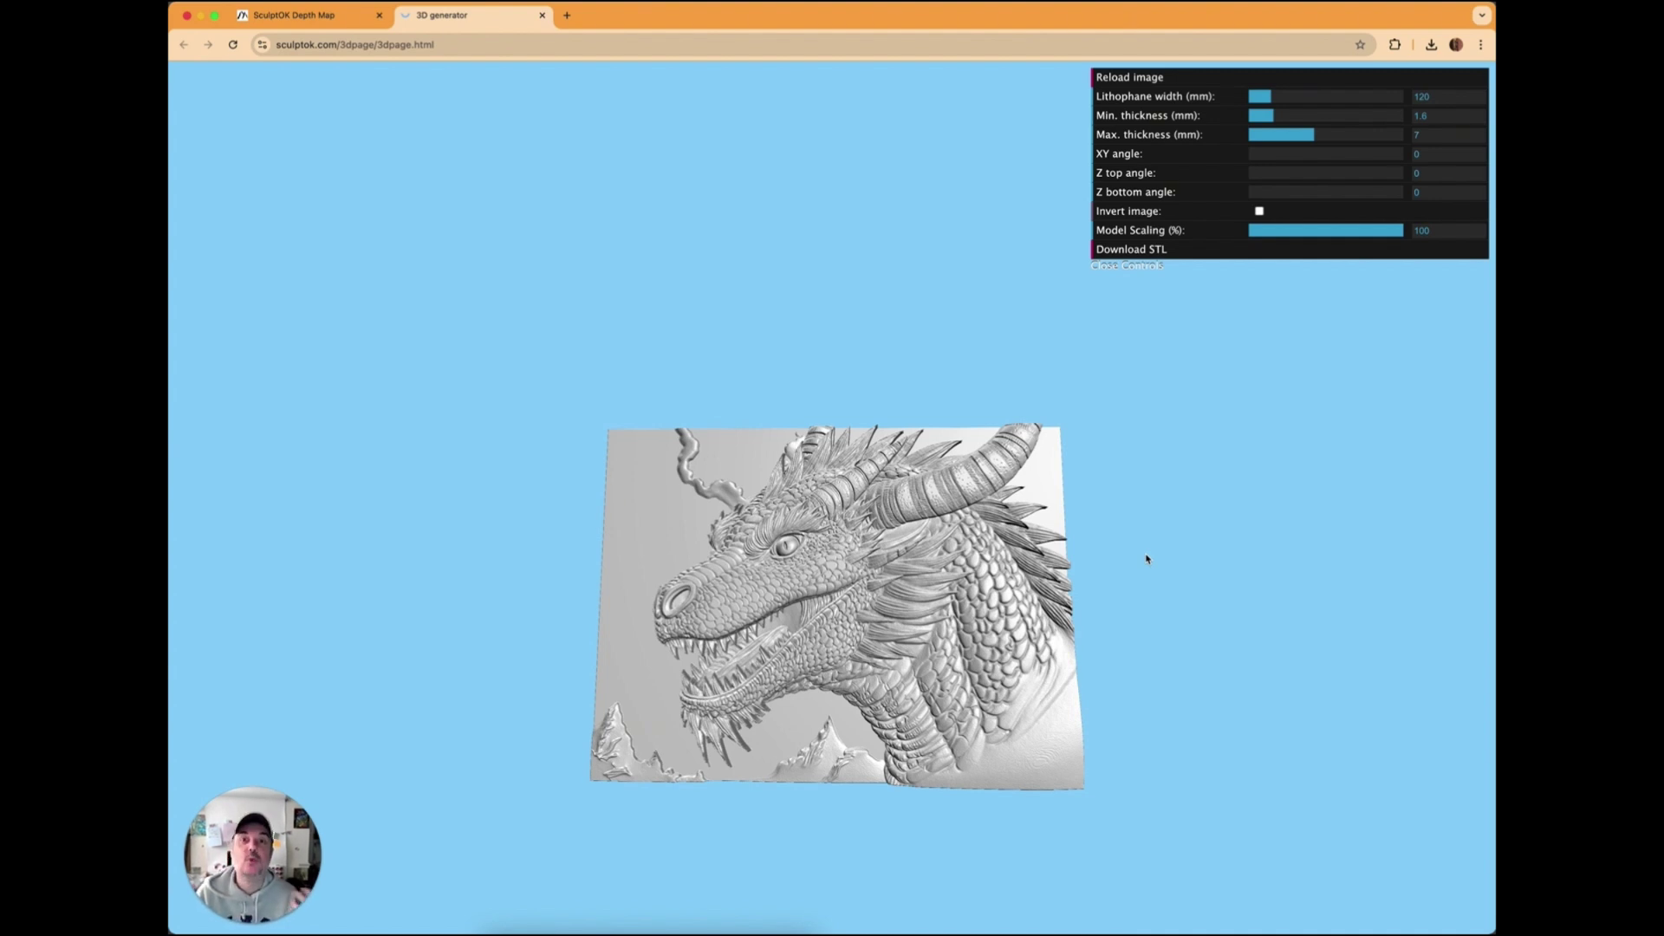
{"action": "left_click_drag", "start_coordinate": [1146, 559], "coordinate": [1185, 527]}
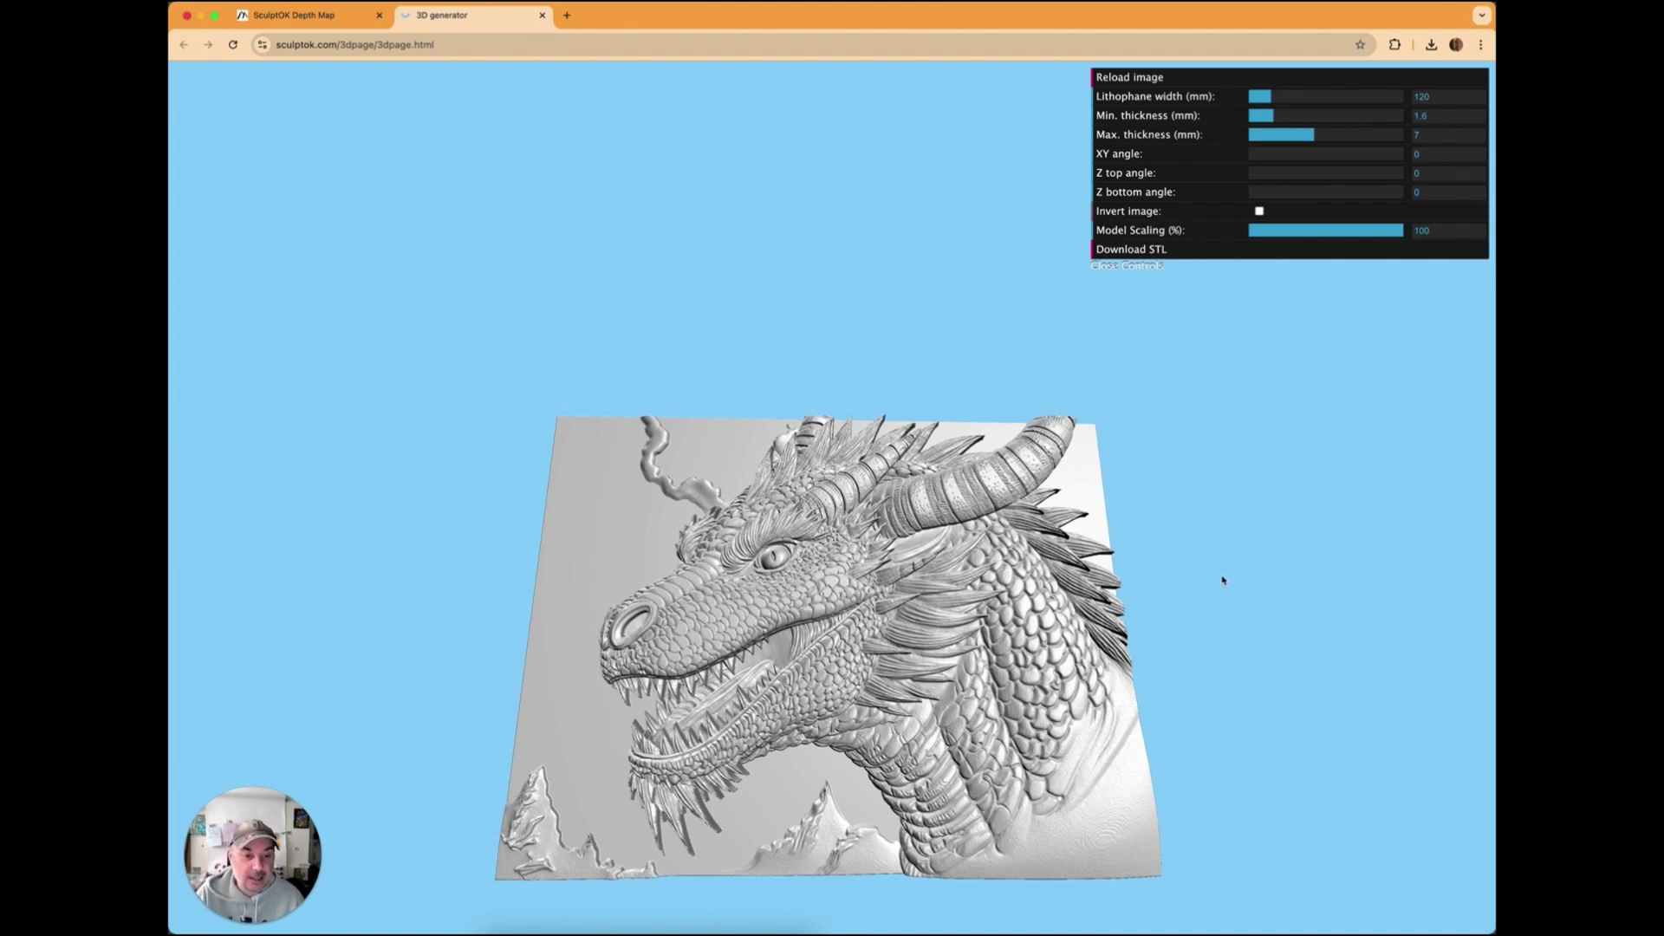
{"action": "mouse_move", "coordinate": [1223, 580]}
{"action": "left_mouse_down"}
{"action": "mouse_move", "coordinate": [1349, 598]}
{"action": "mouse_move", "coordinate": [1421, 582]}
{"action": "mouse_move", "coordinate": [1222, 442]}
{"action": "mouse_move", "coordinate": [1217, 401]}
{"action": "mouse_move", "coordinate": [1184, 612]}
{"action": "mouse_move", "coordinate": [1230, 609]}
{"action": "mouse_move", "coordinate": [1230, 576]}
{"action": "mouse_move", "coordinate": [1208, 573]}
{"action": "left_mouse_up"}
Generate another image in the AI image generator from "Graphic novel style. A fierce dragon in mythpunk, detailed comic book art, realistic color palette."
{"action": "left_click", "coordinate": [294, 14]}
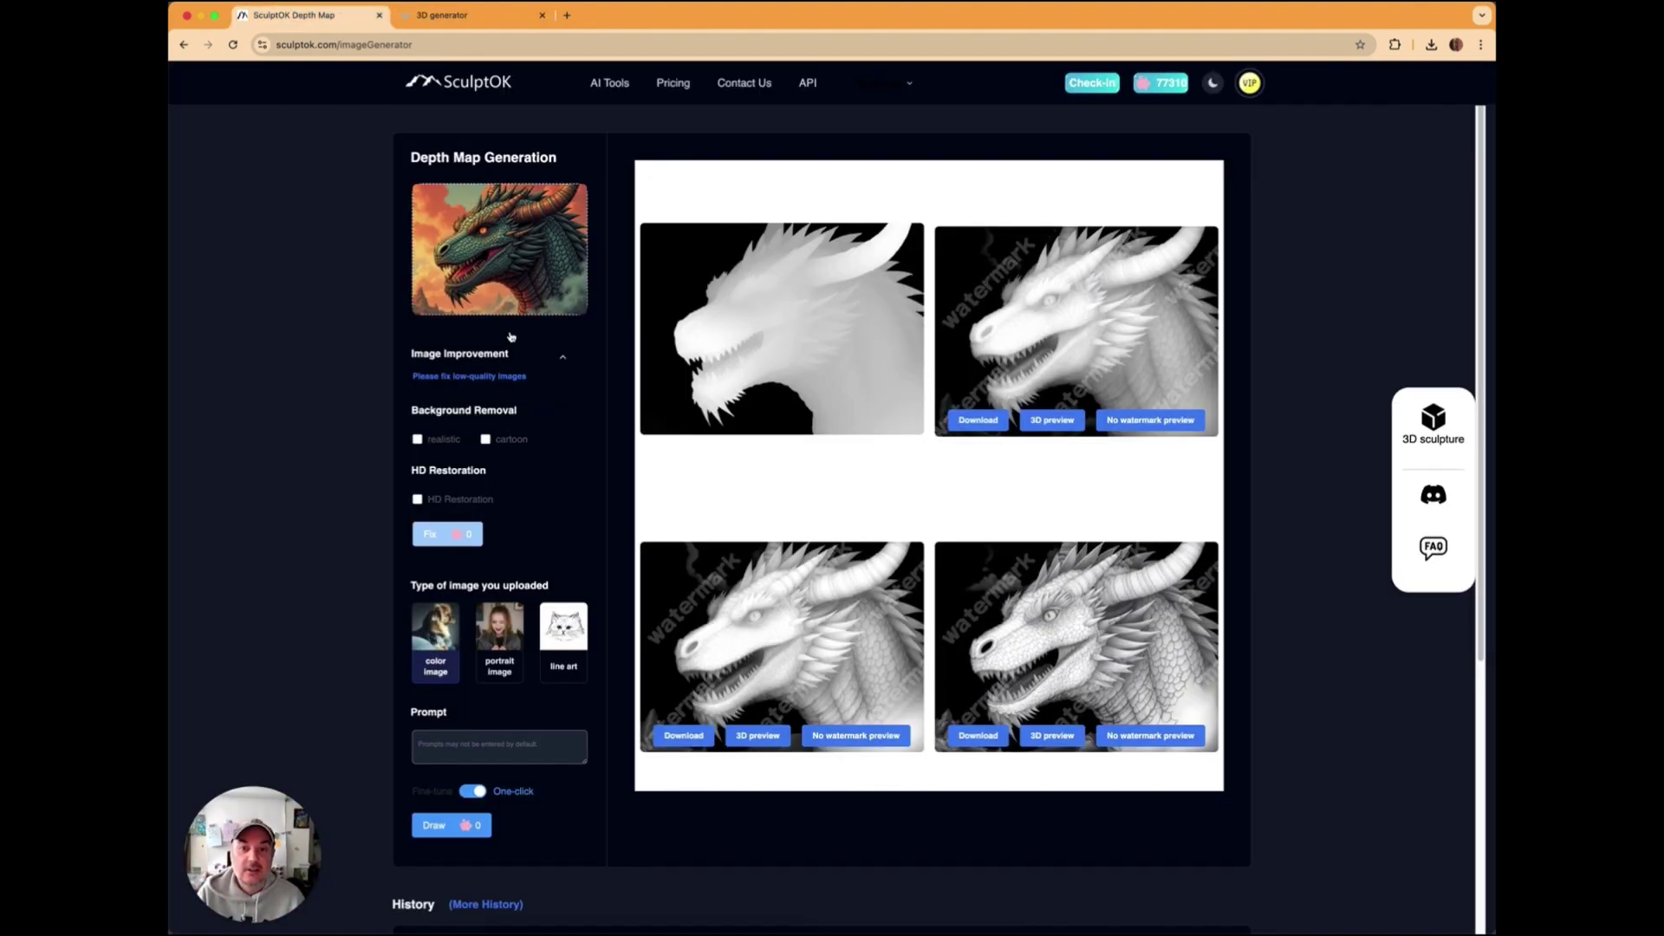
{"action": "mouse_move", "coordinate": [626, 82]}
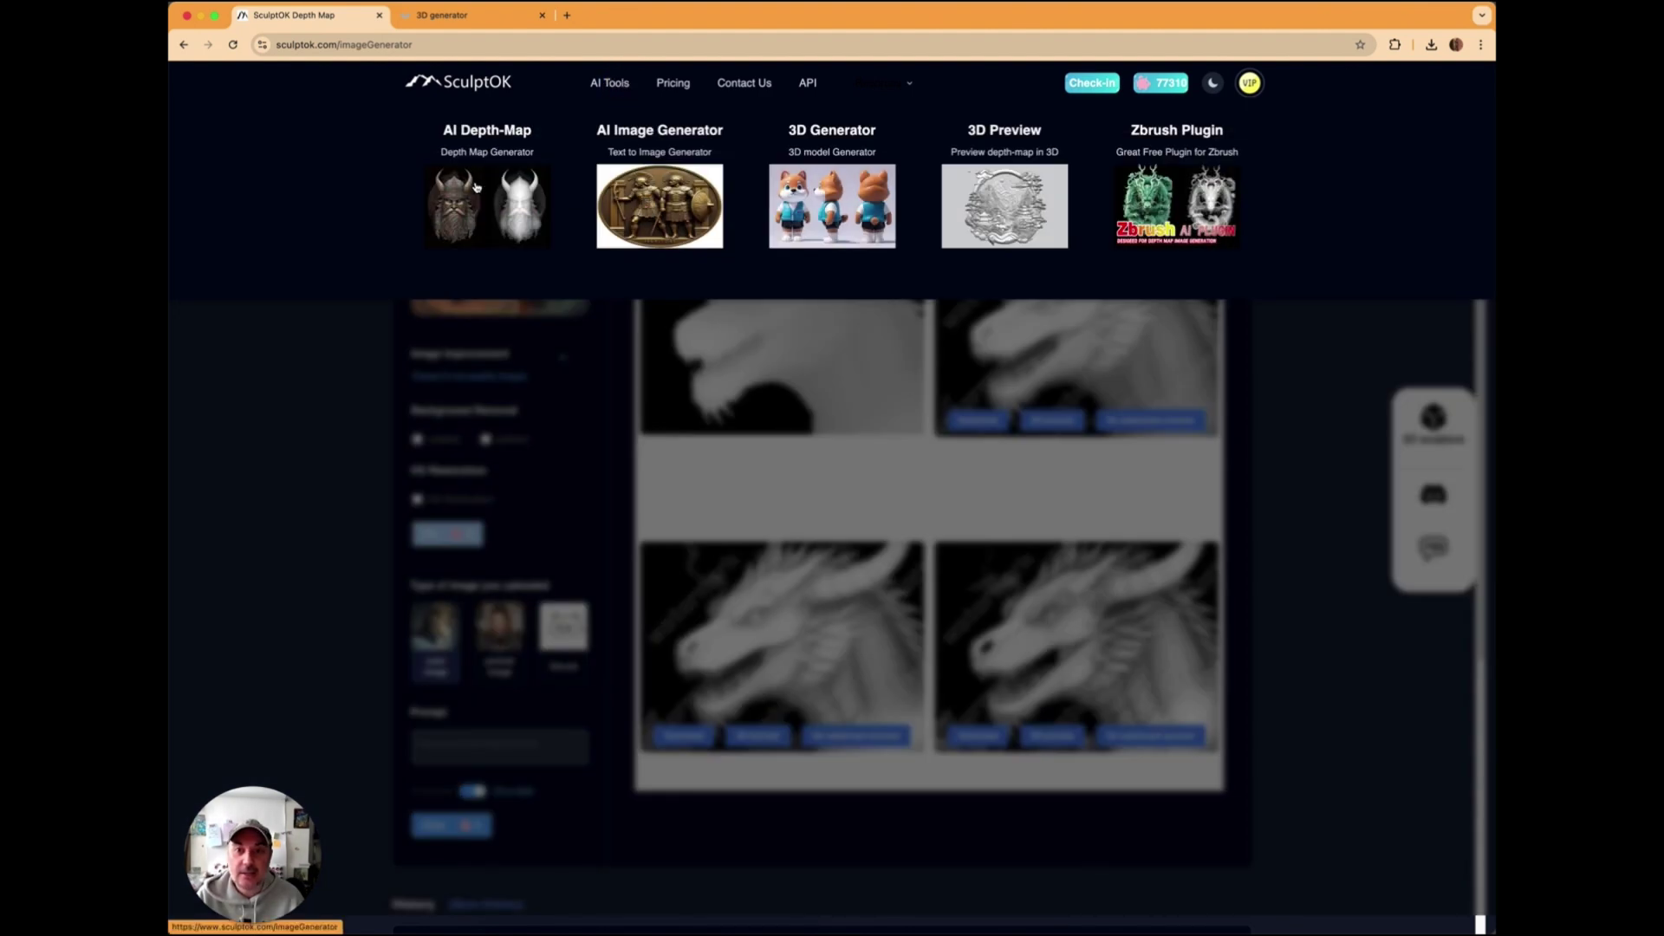
{"action": "left_click", "coordinate": [650, 199]}
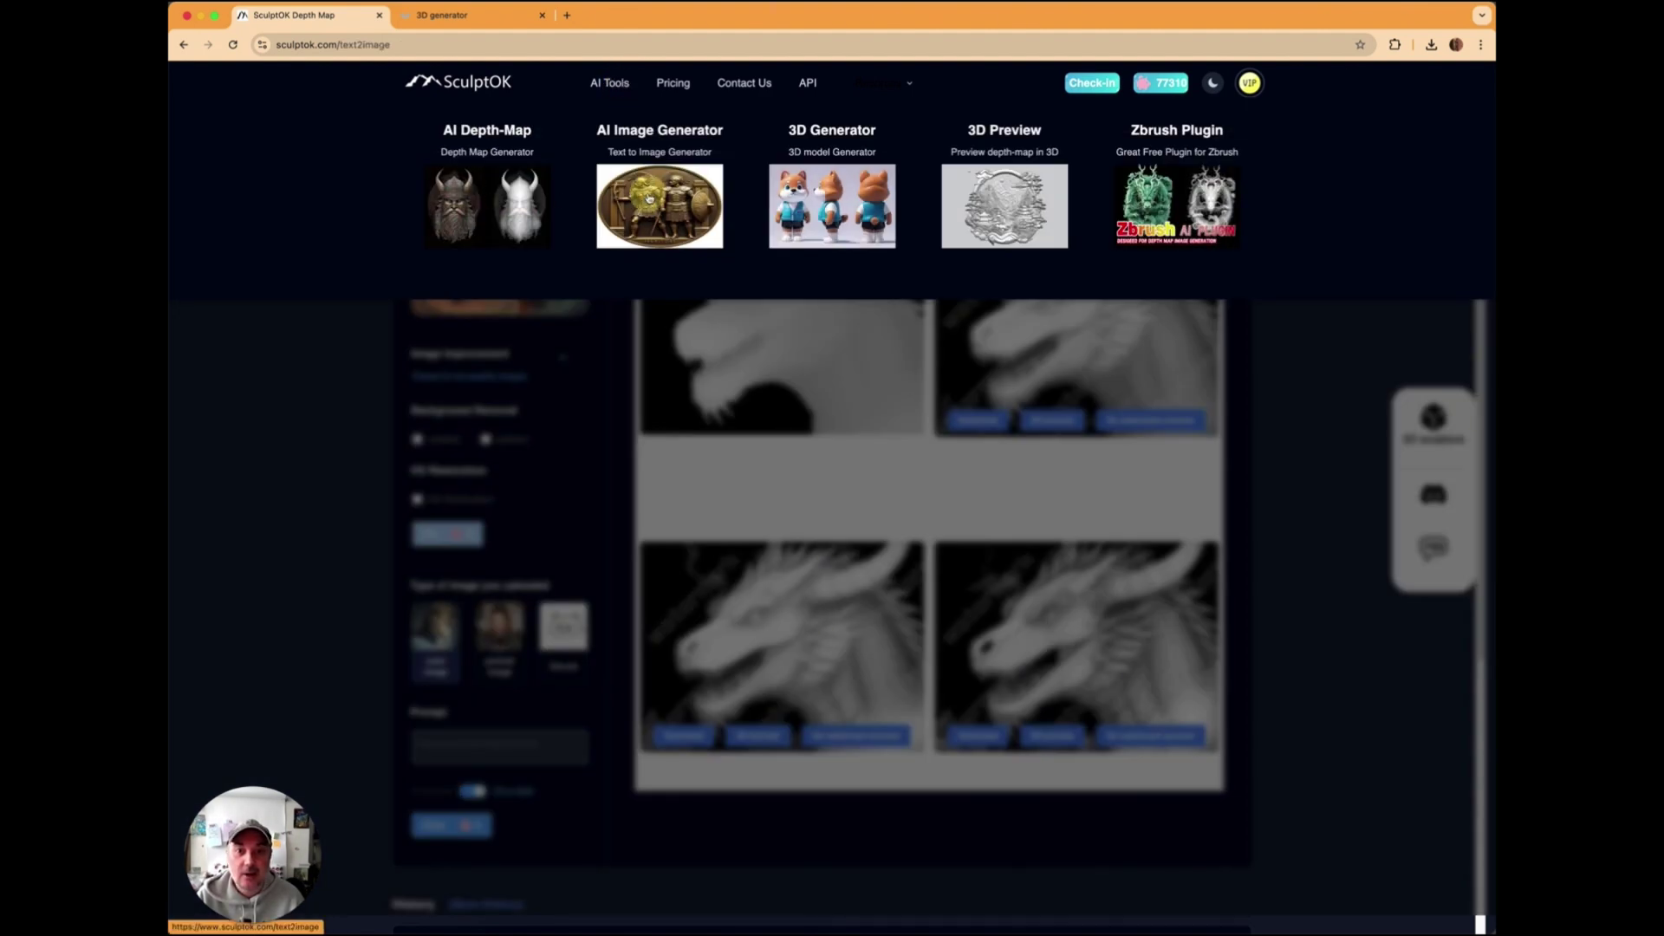
{"action": "left_click", "coordinate": [499, 378]}
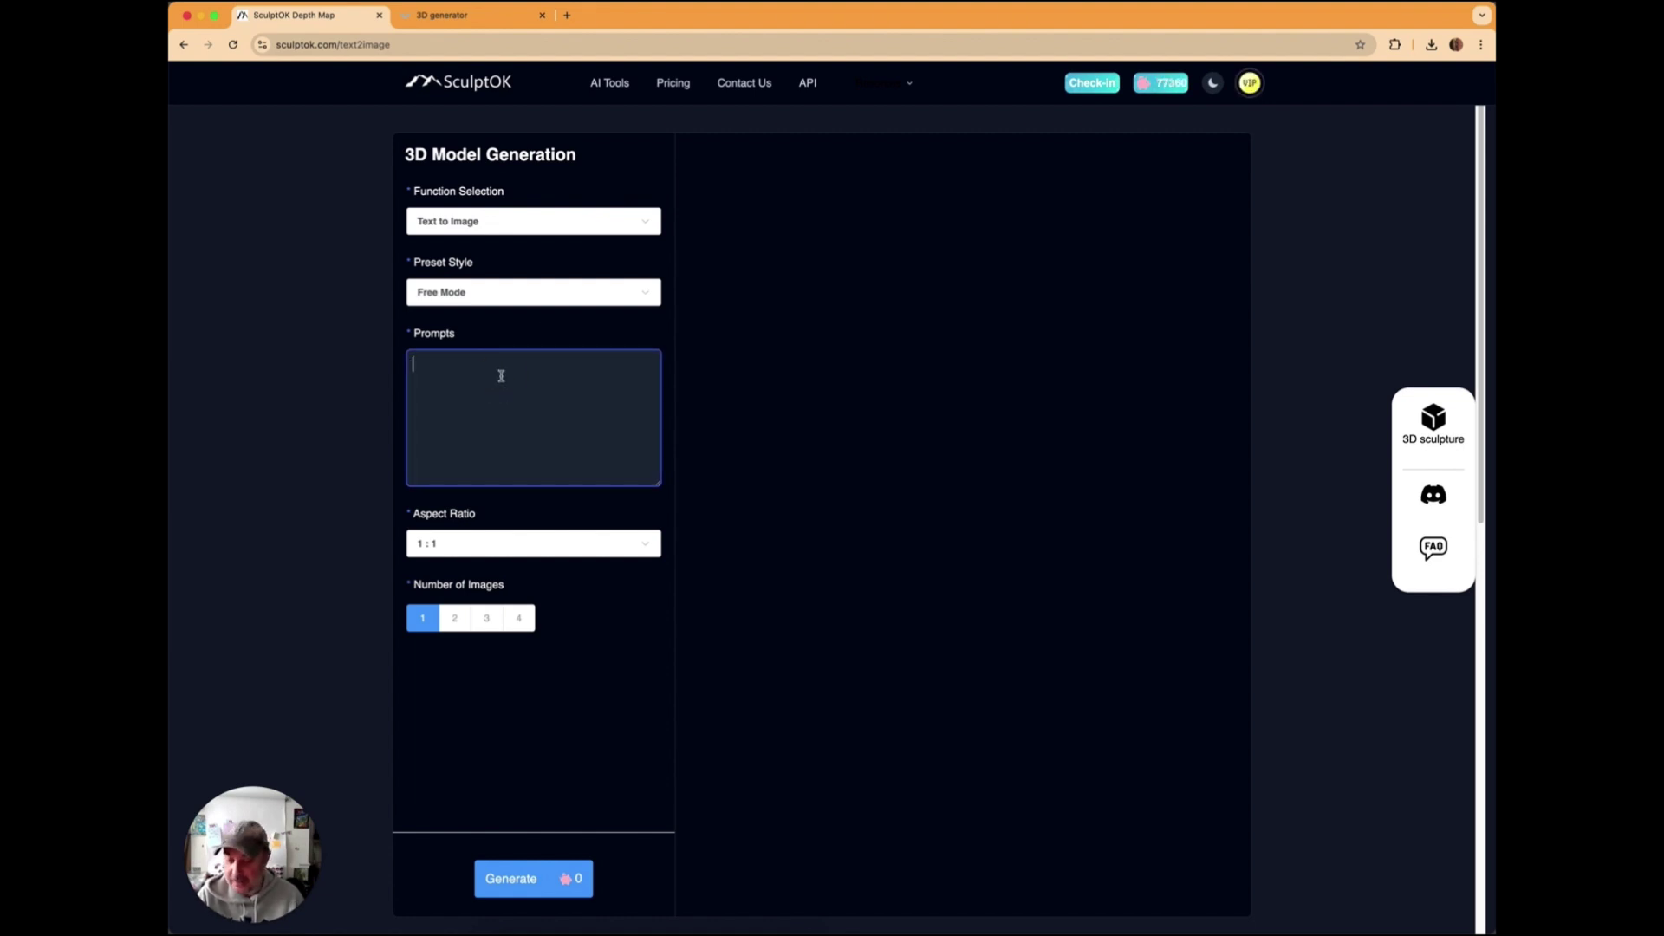
{"action": "type", "text": "Graphic novel style. A fierce dragon in mythpunk, detailed comic book art, realistic color palette."}
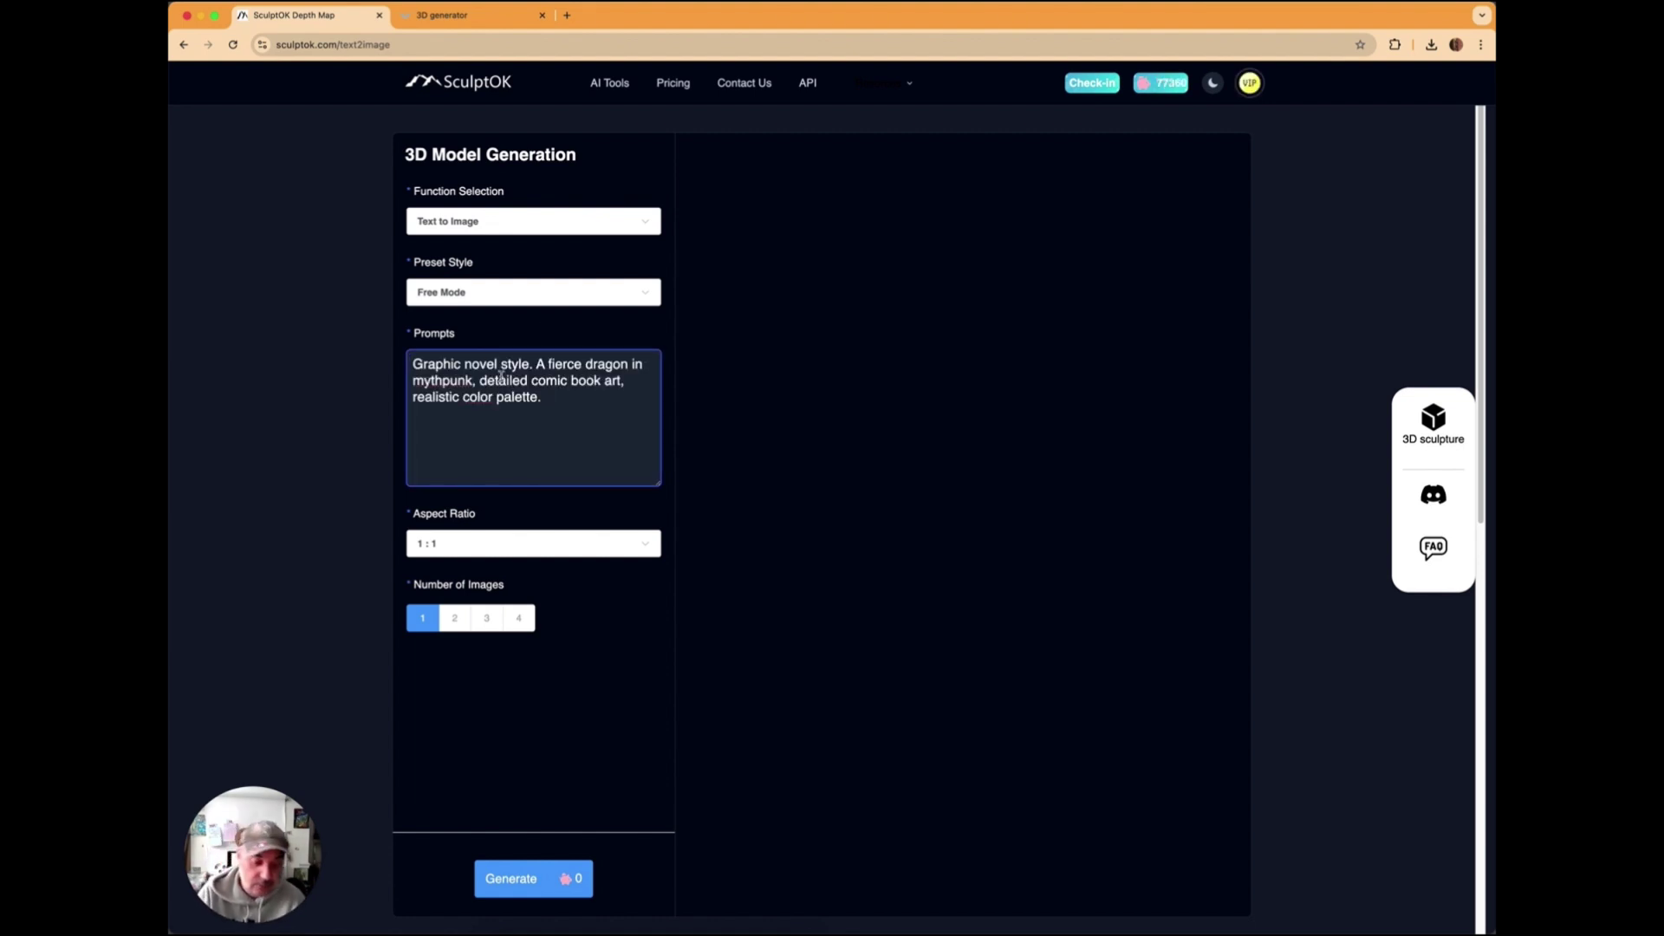
{"action": "key", "text": "Return"}
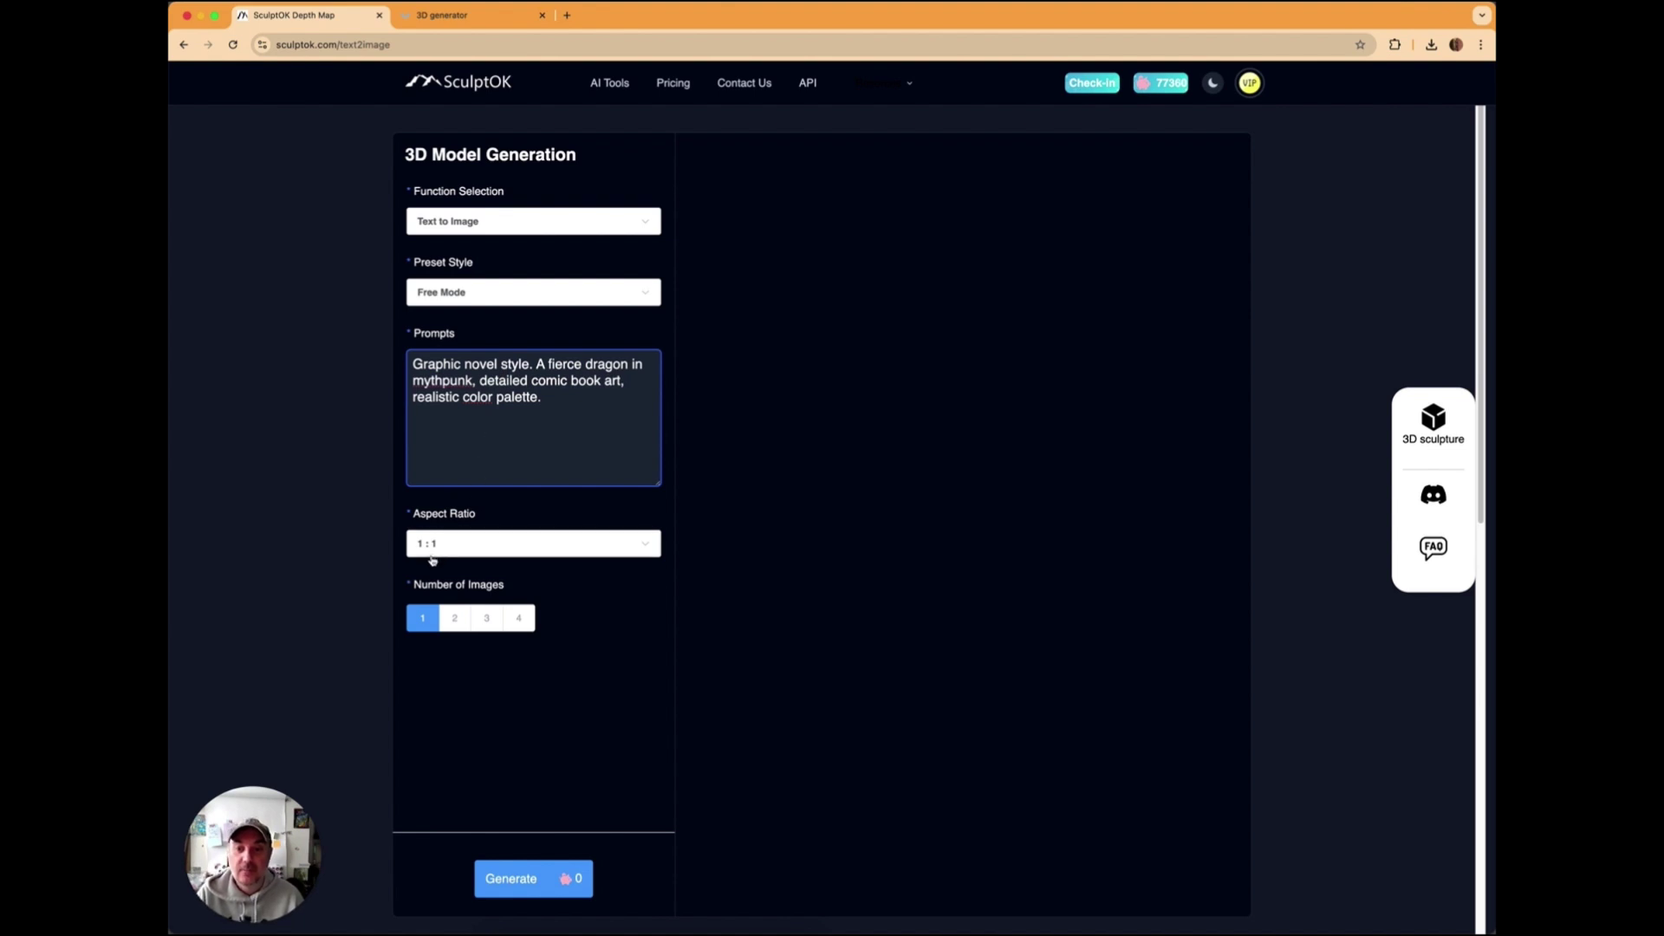
{"action": "left_click", "coordinate": [522, 884]}
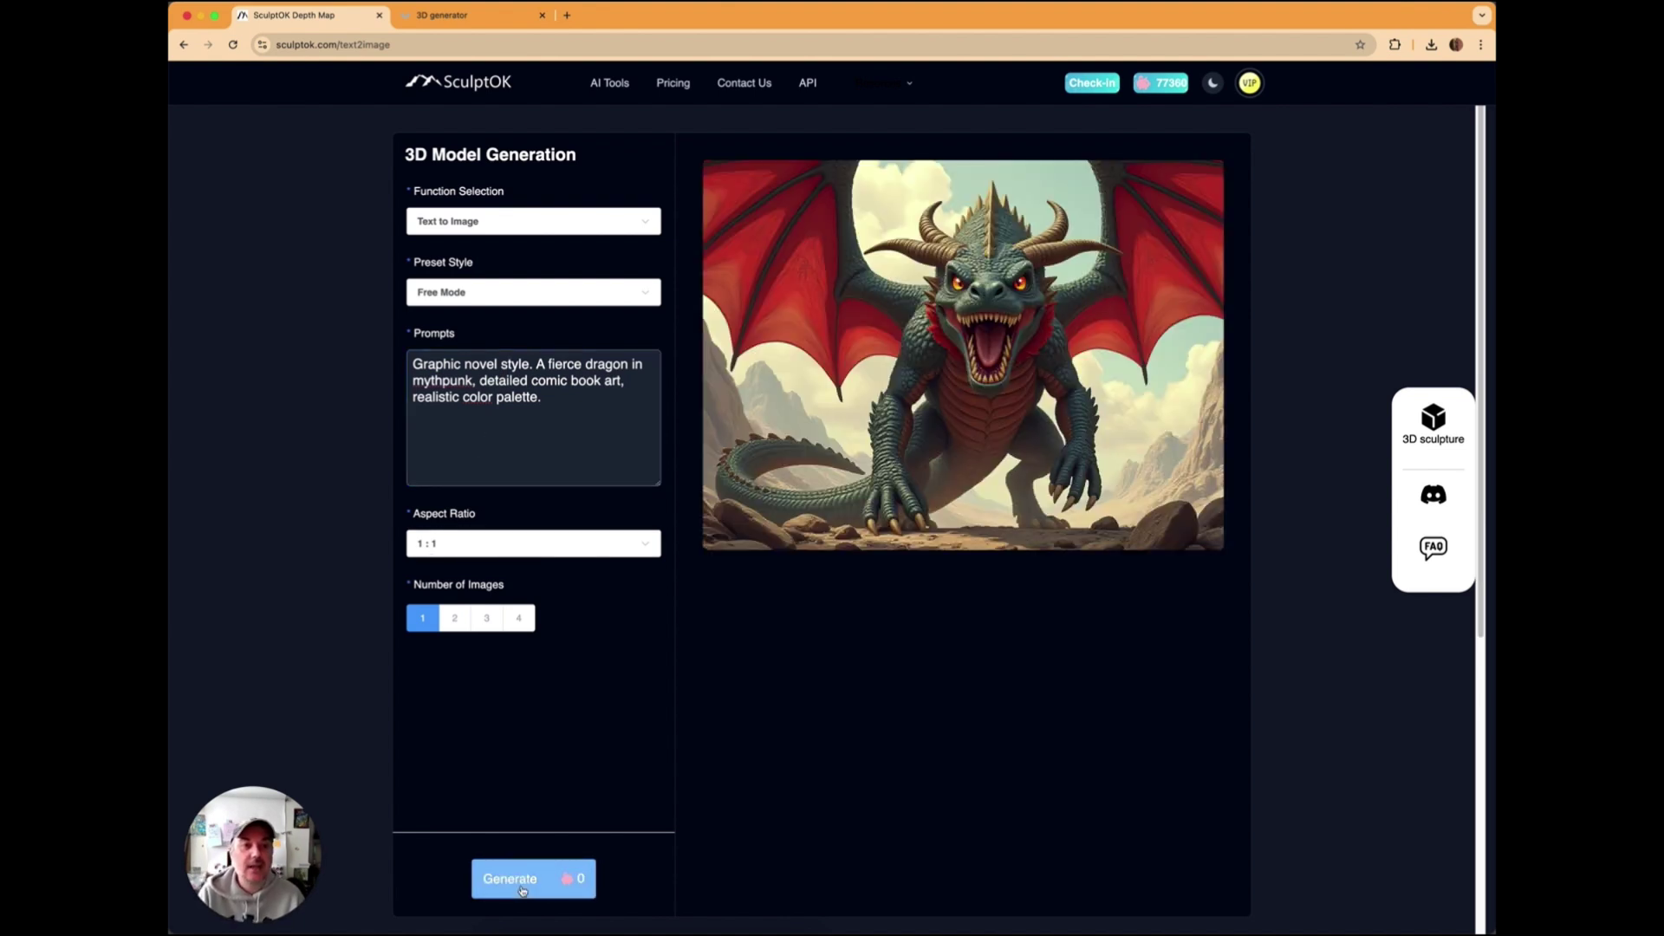